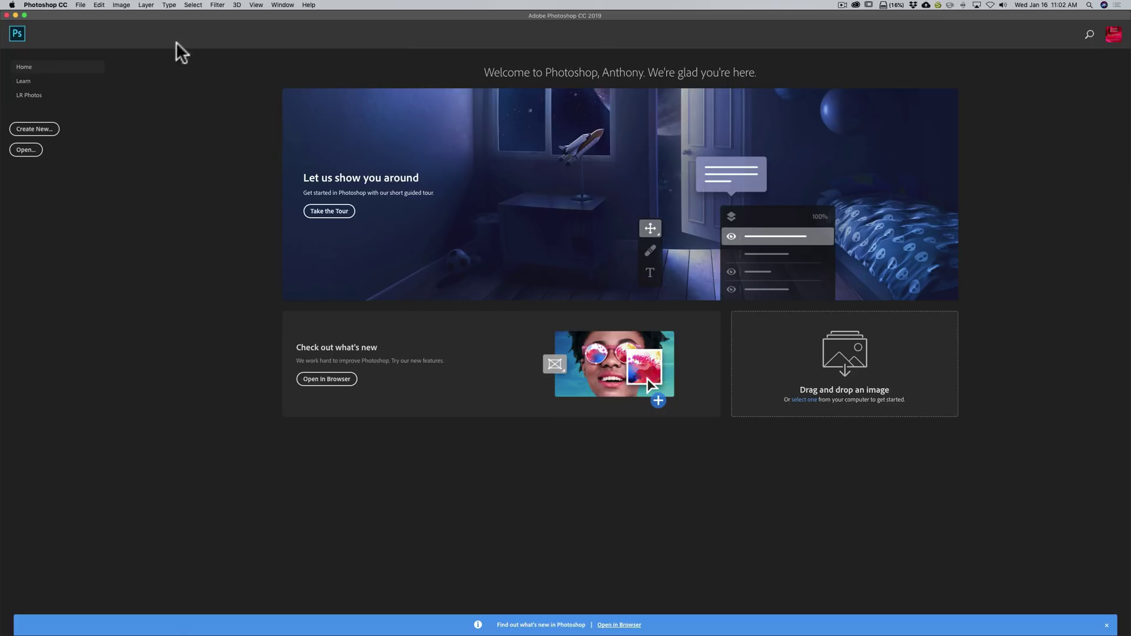
Launch Merge to HDR Efex Pro 2 from the File > Automate menu
click(81, 6)
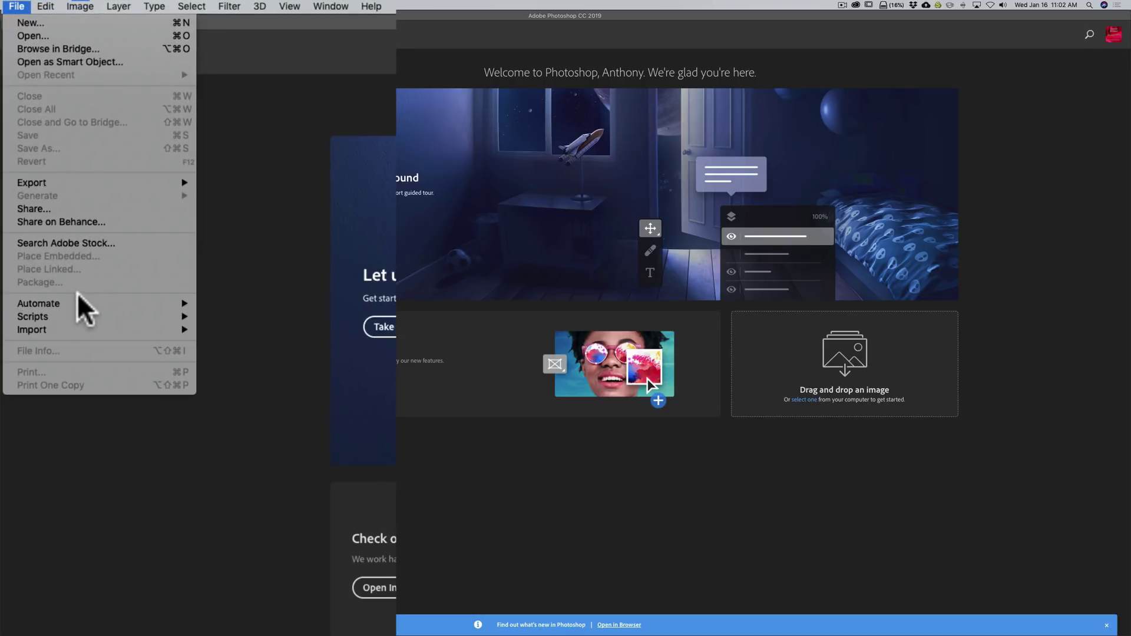
mouse_move(82, 303)
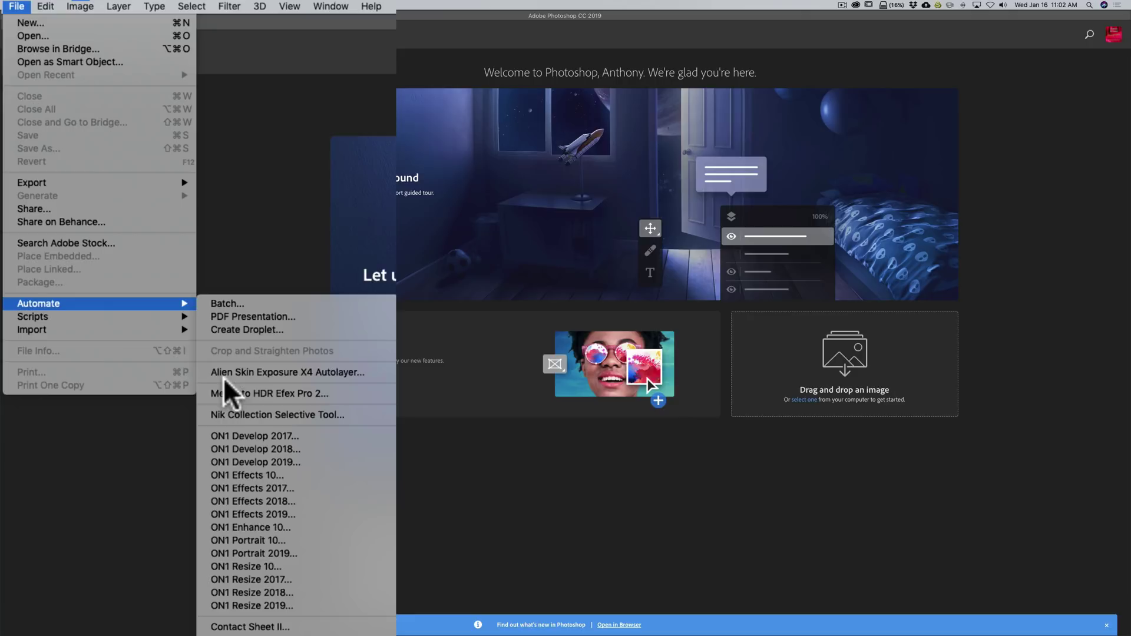
click(287, 394)
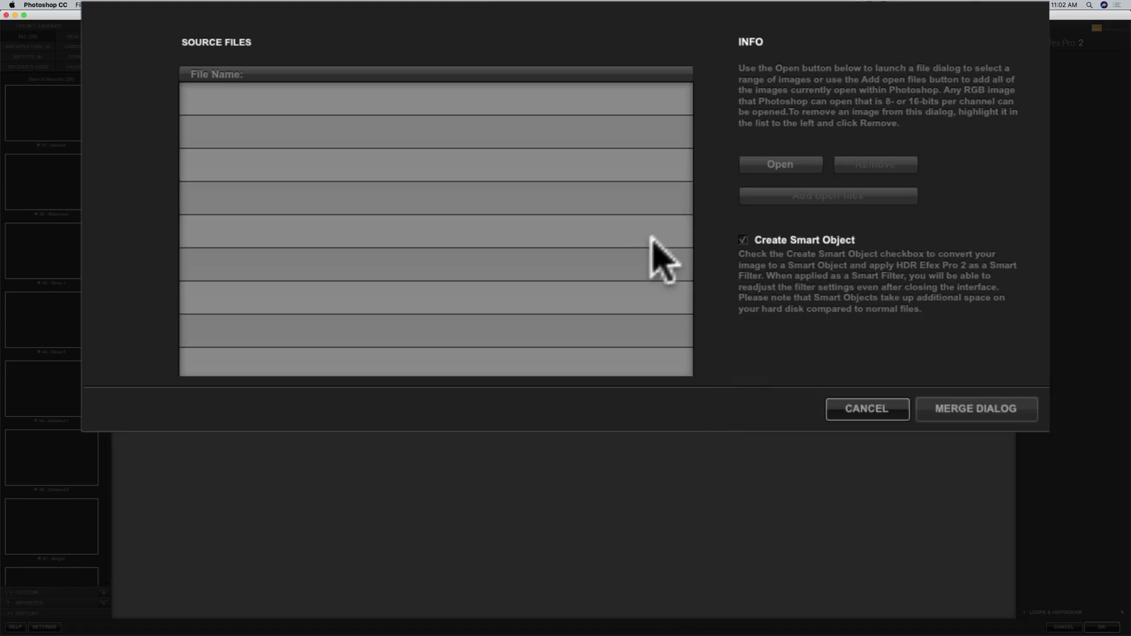
Load _DSC6383.nef, _DSC6385.nef and _DSC6387.nef as sources, with Create Smart Object enabled
click(760, 164)
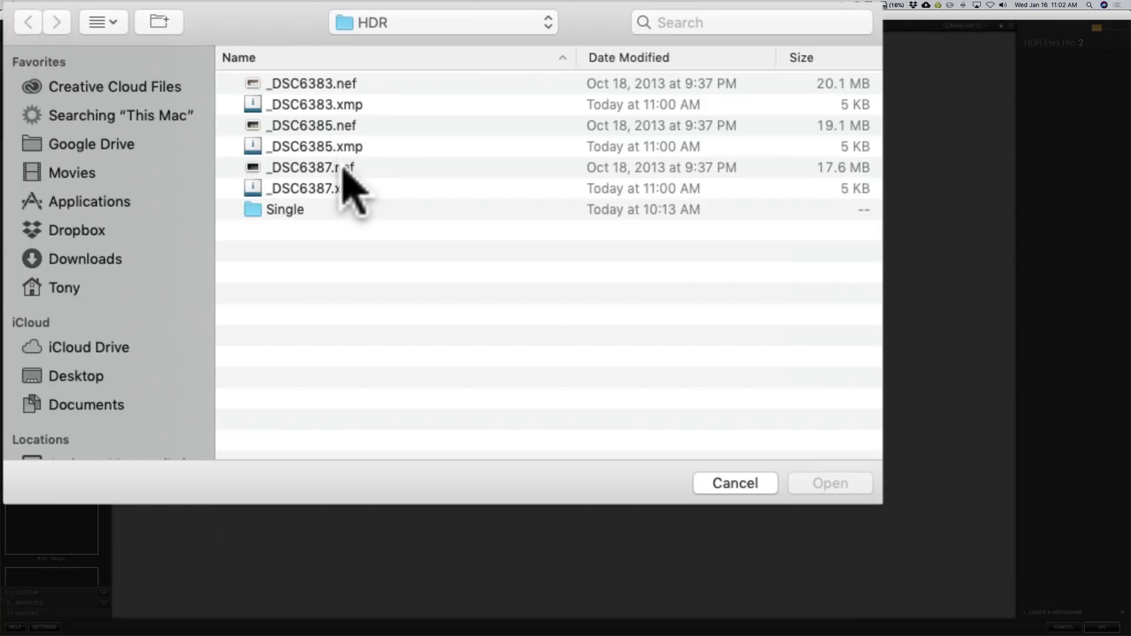
click(325, 83)
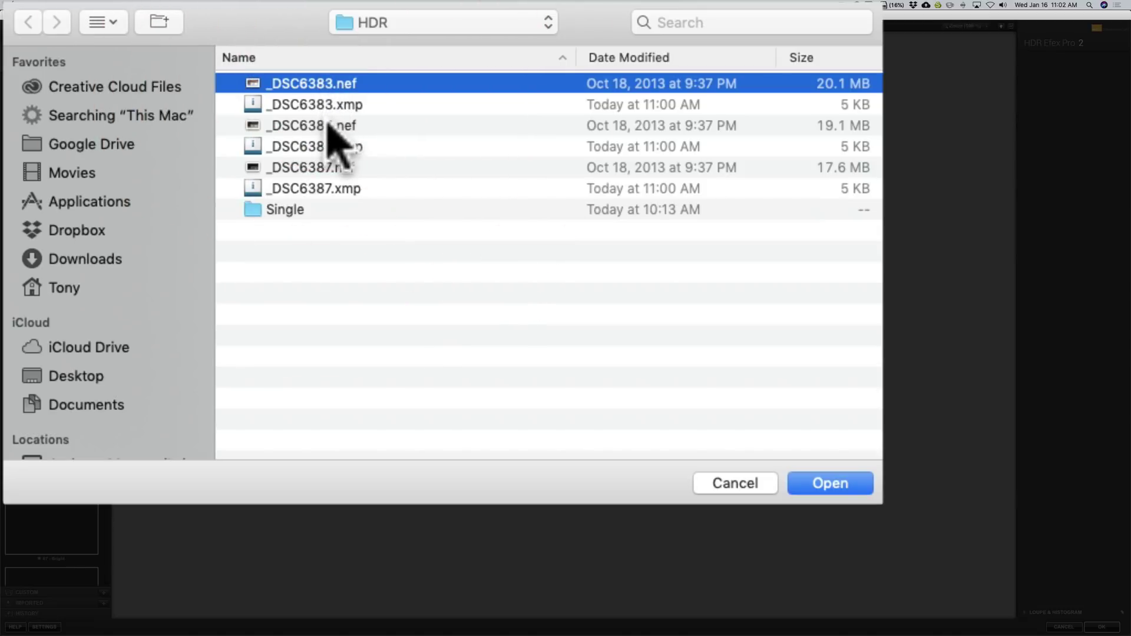
super+click(328, 125)
super+click(333, 167)
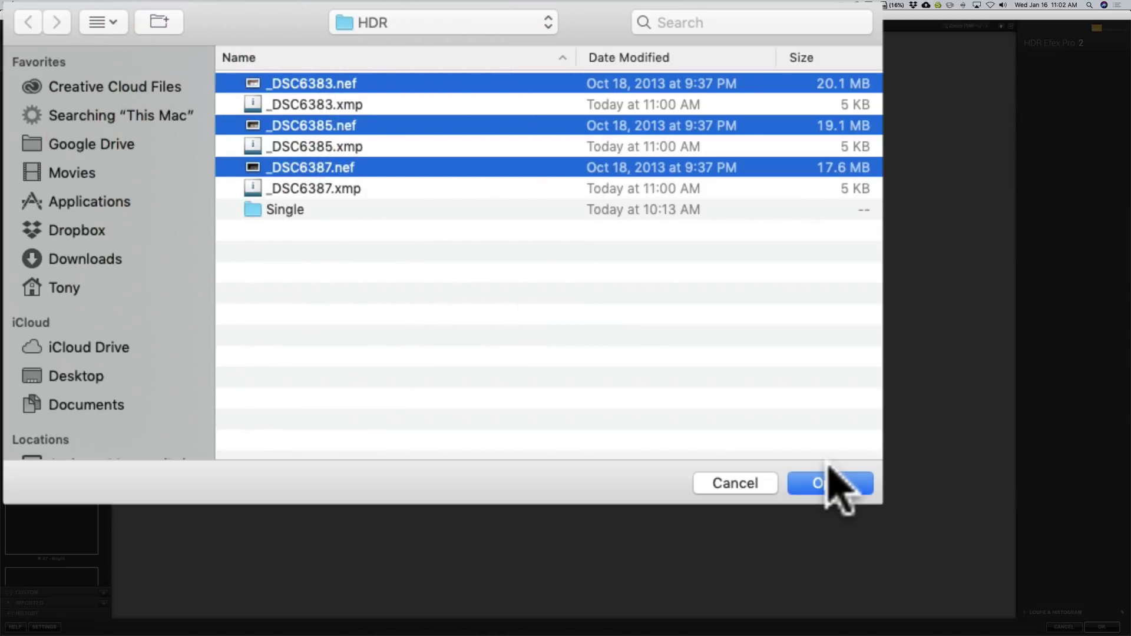
click(829, 481)
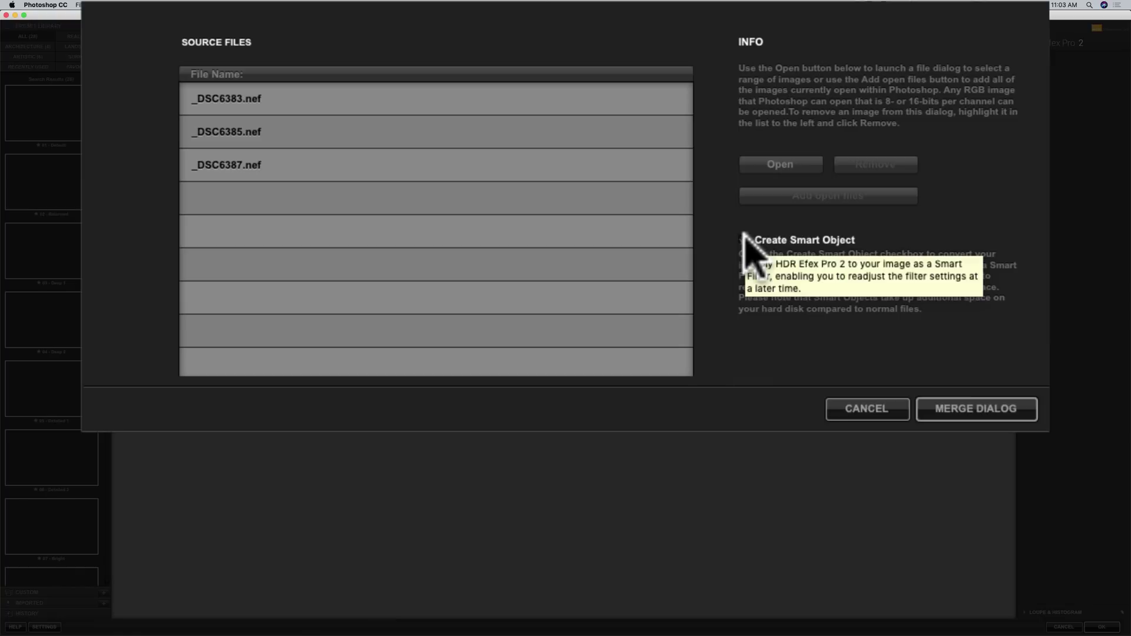
click(744, 241)
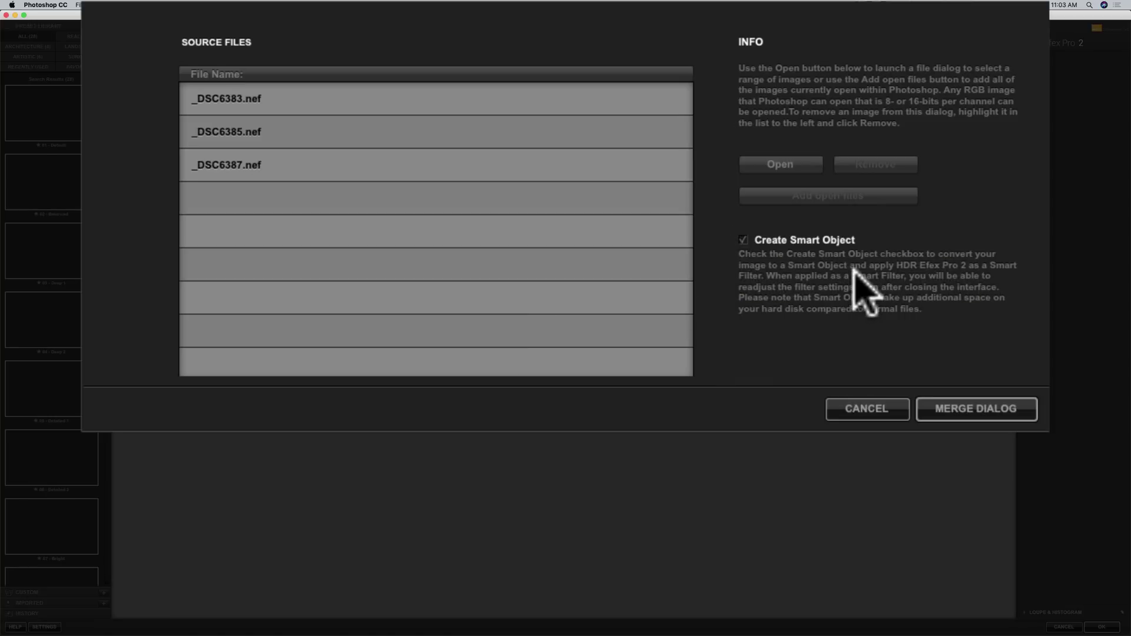
Set up the -2, 0, 2 merge with ghost reduction off and chromatic aberration correction on
click(966, 407)
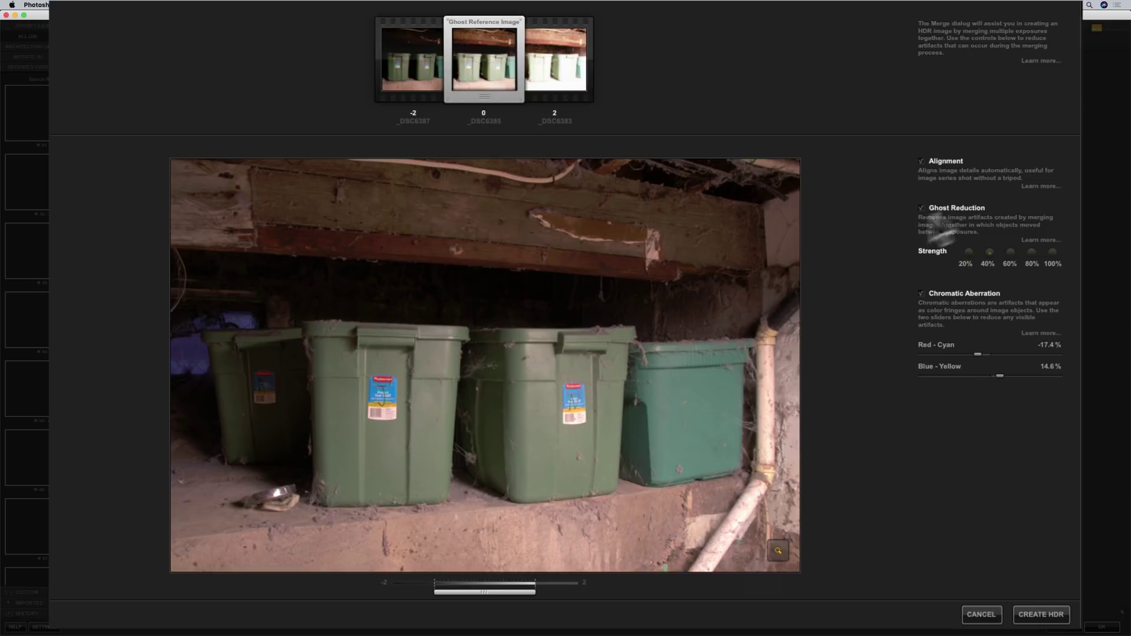
click(923, 206)
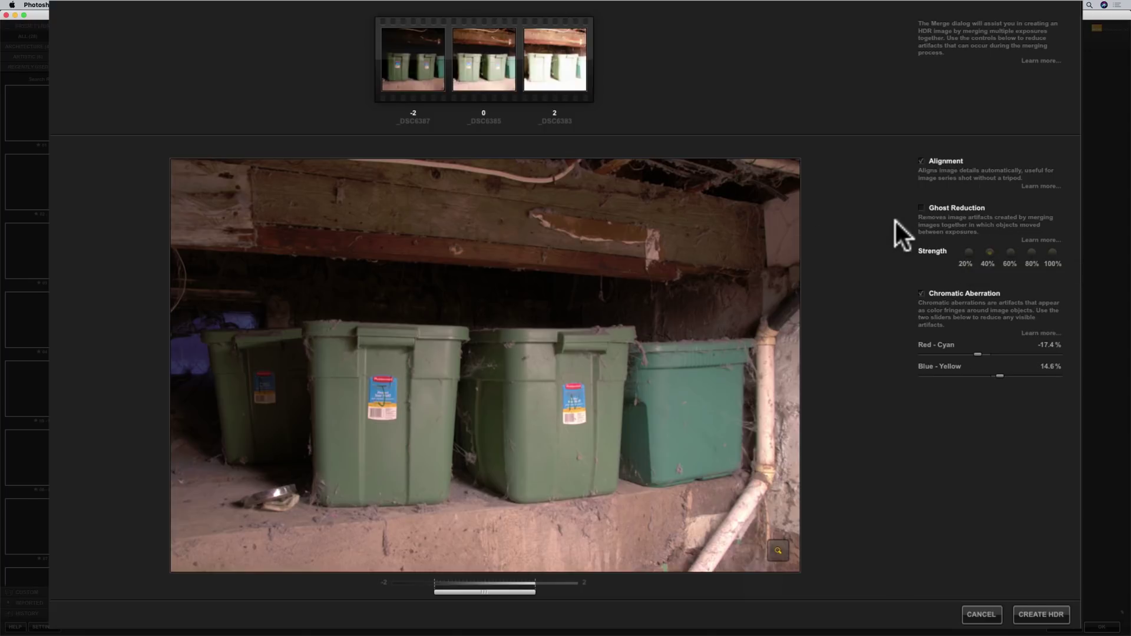
click(921, 293)
Create the HDR image and preview the 01 - Default, 02 - Balanced and 03 - Deep 1 presets
click(1040, 614)
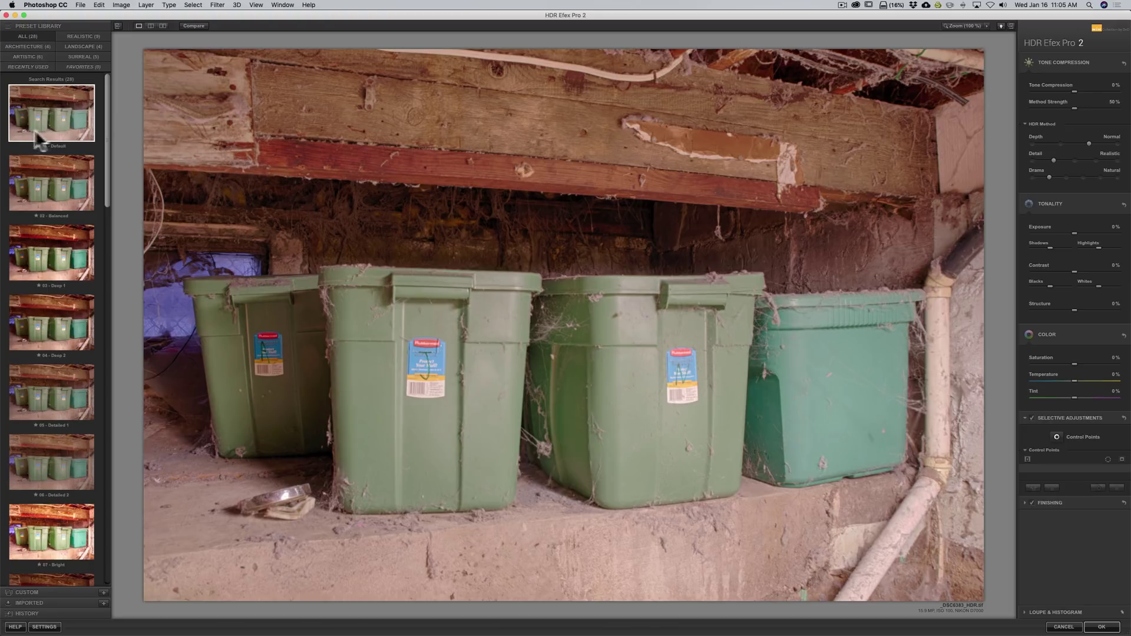
click(46, 118)
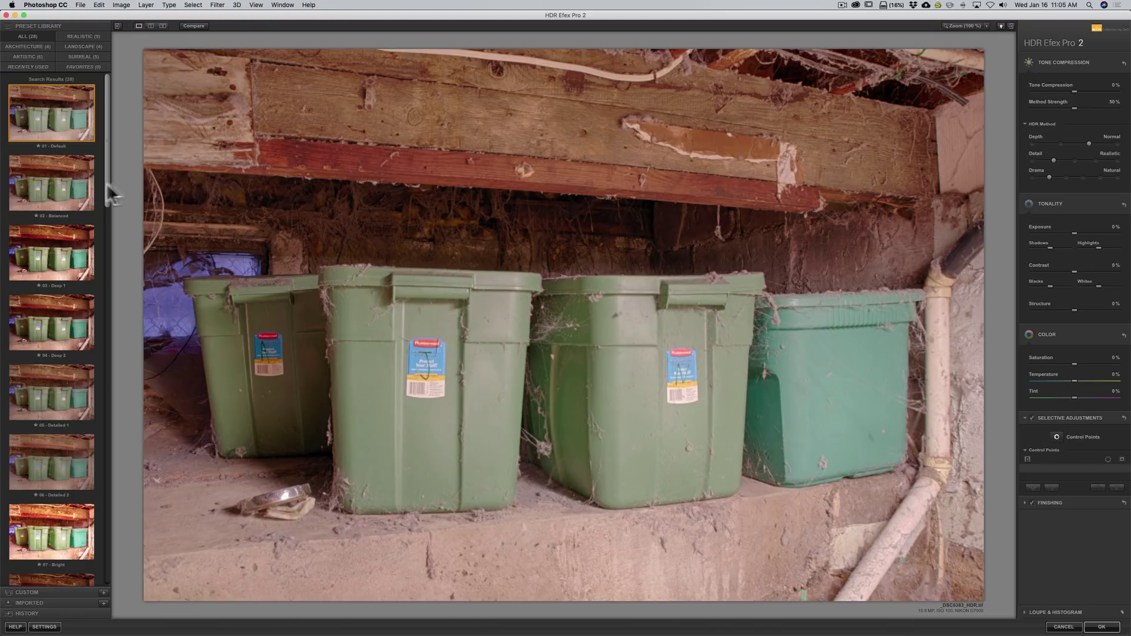
scroll(57, 190, down, 1)
scroll(56, 190, down, 2)
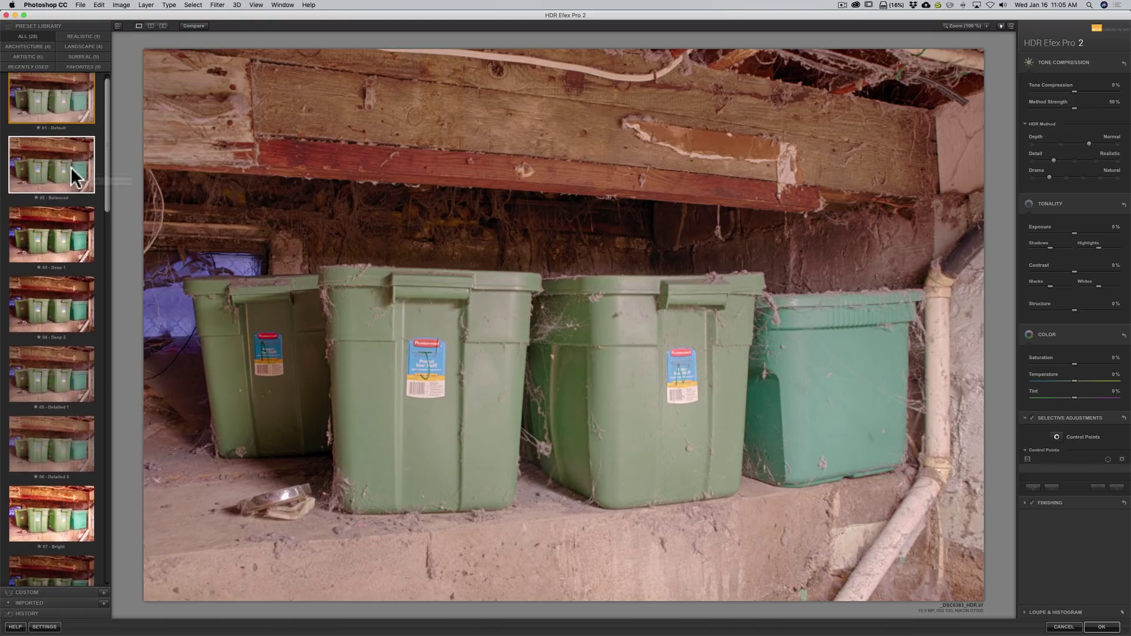
click(61, 168)
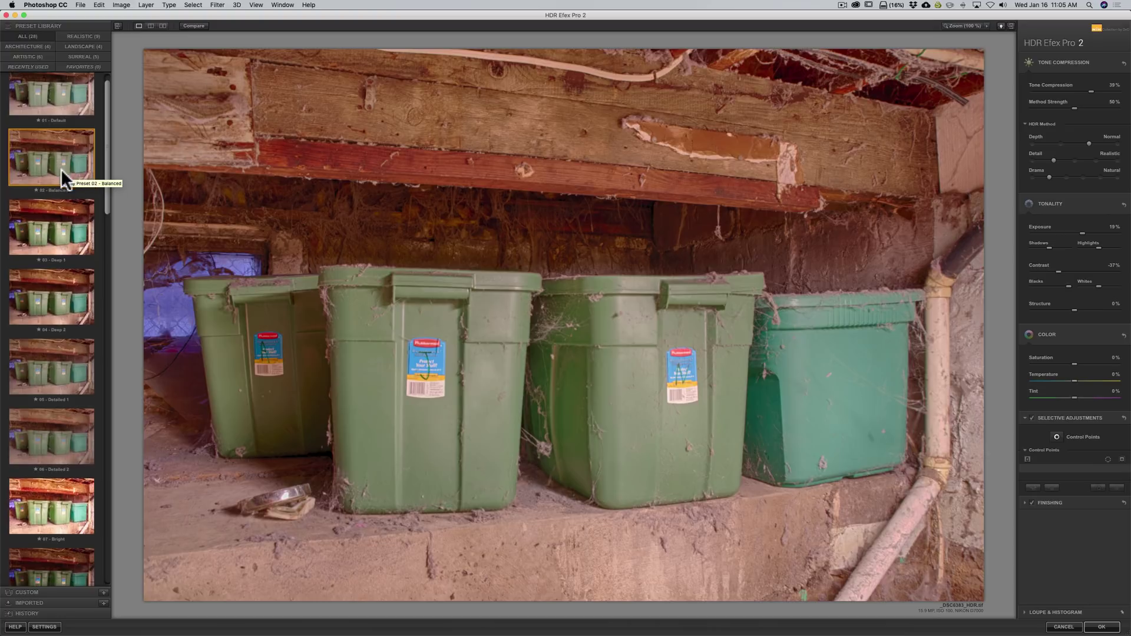
scroll(59, 189, down, 3)
click(52, 192)
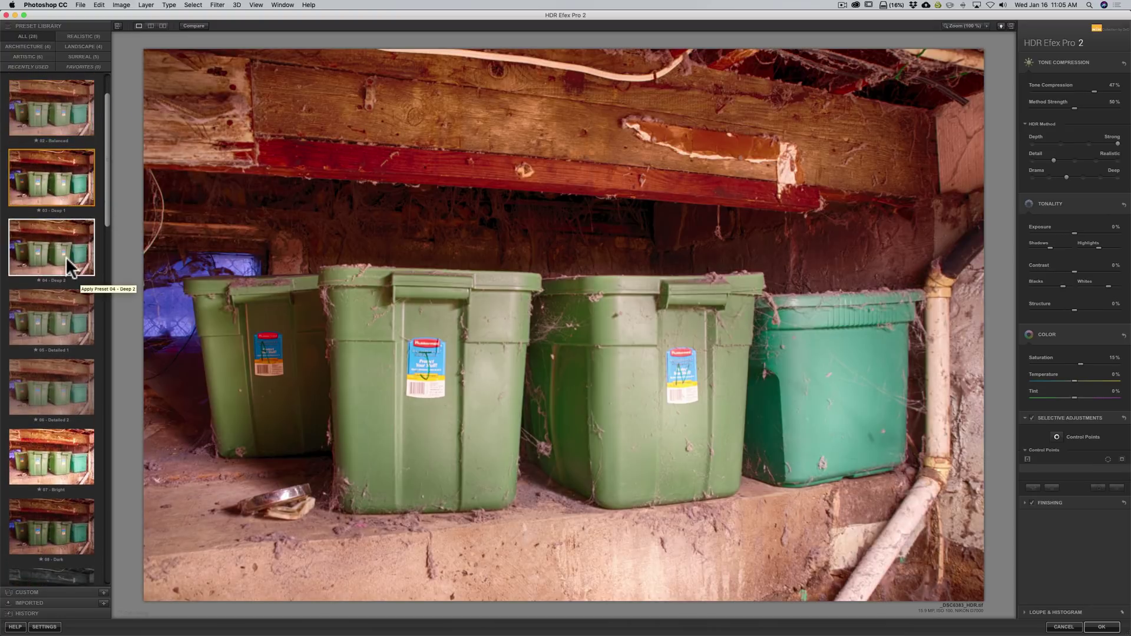
Try presets 04 - Deep 2 through 10 - Structurized 1, ending on 11 - Structurized 2
click(65, 256)
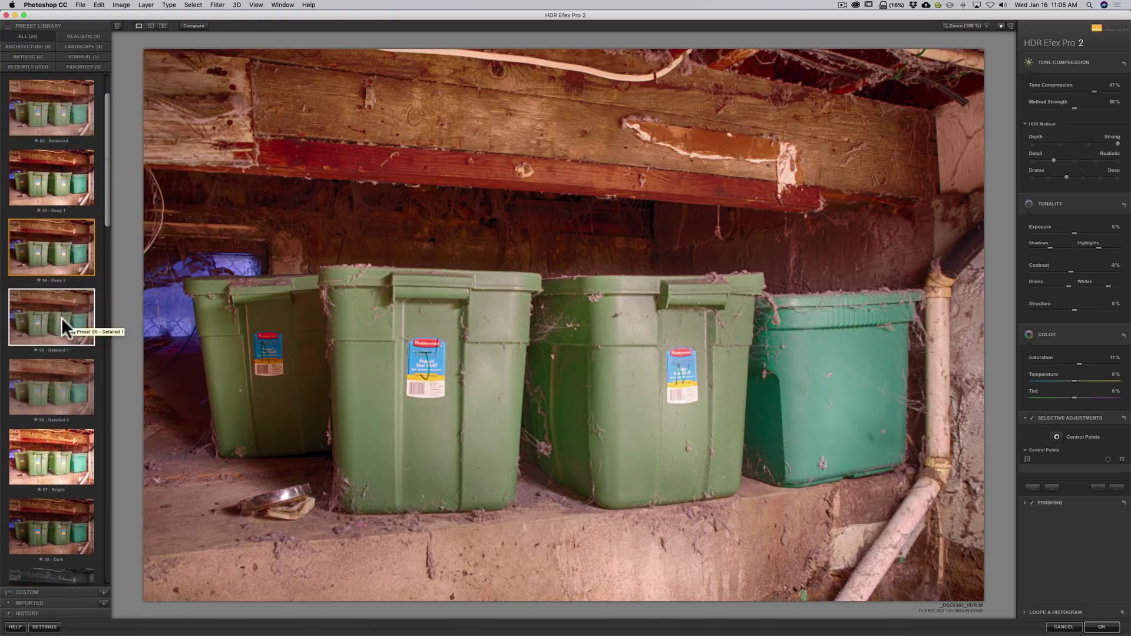
click(61, 317)
scroll(62, 315, down, 2)
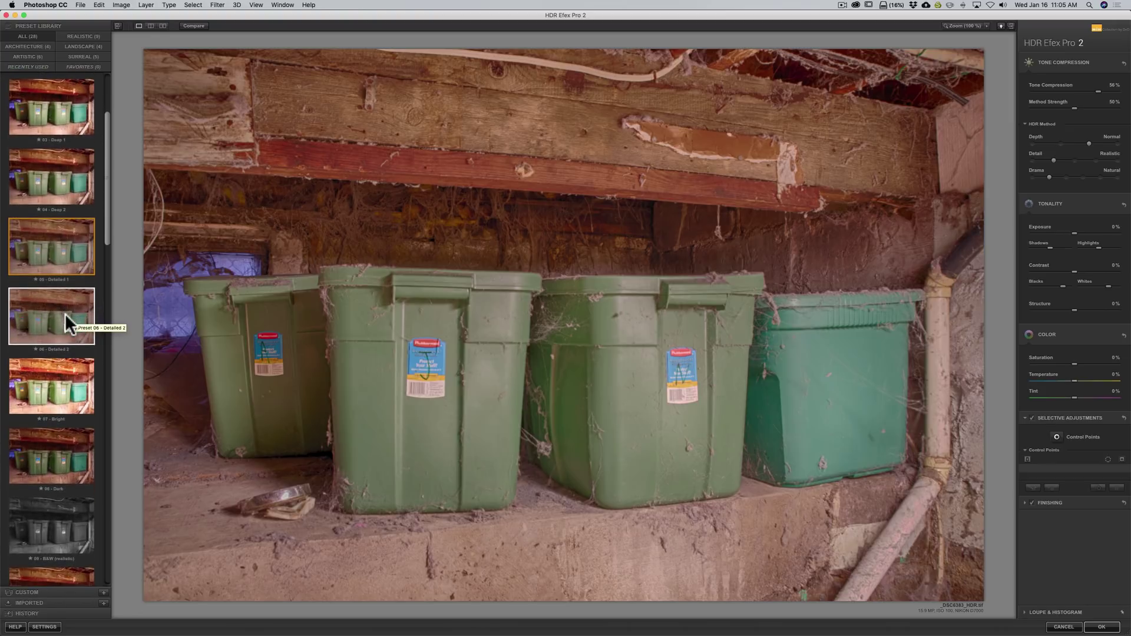
click(62, 316)
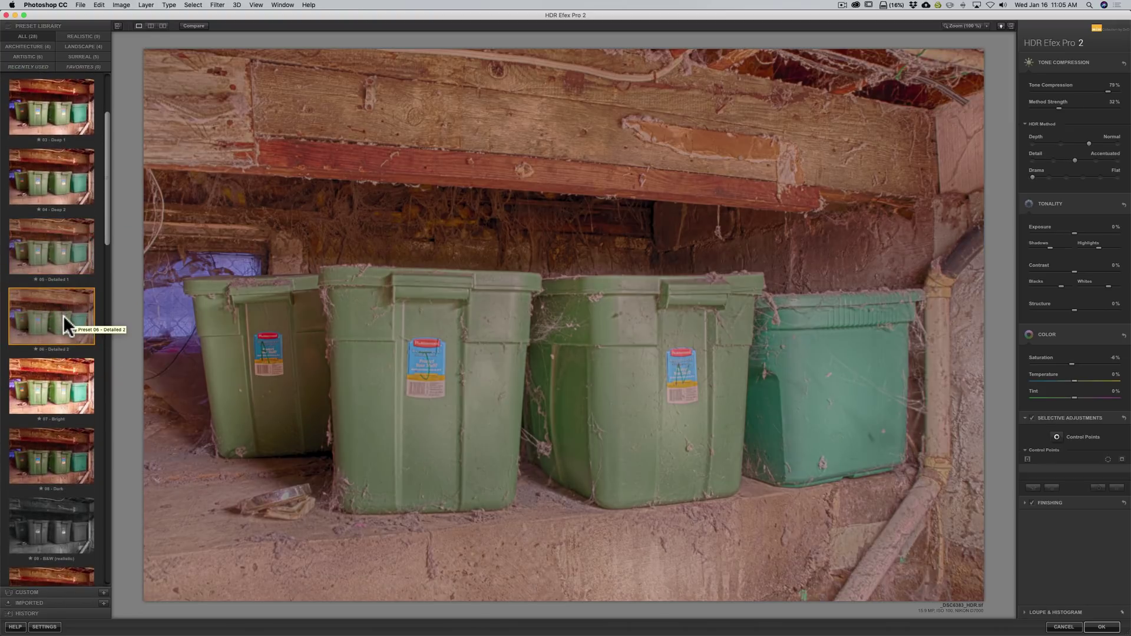
scroll(62, 315, down, 4)
click(57, 317)
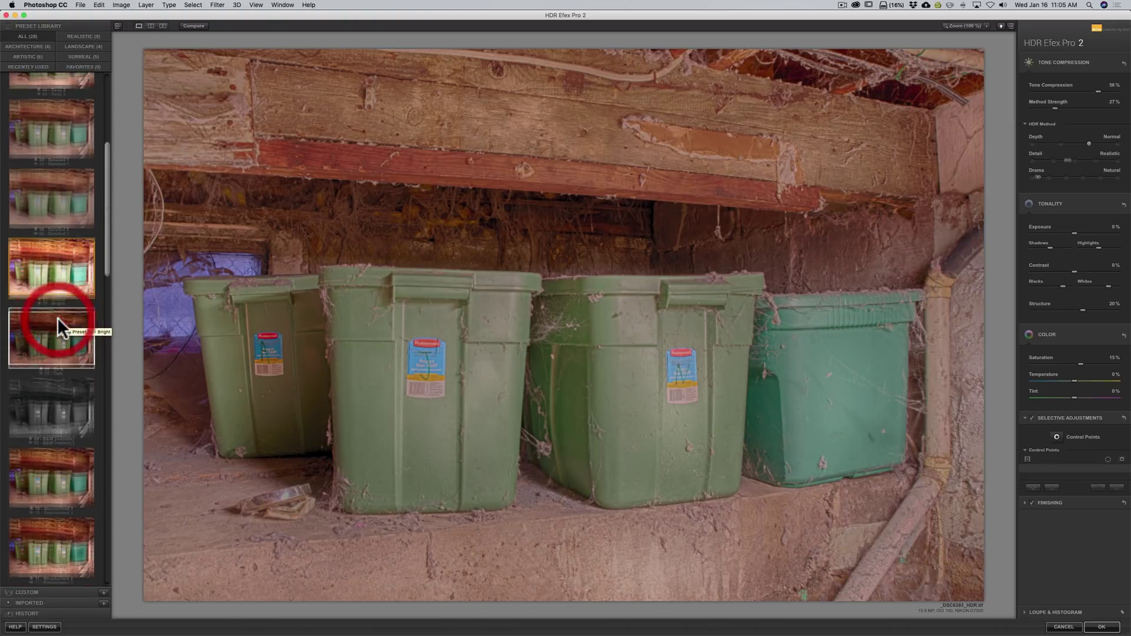
scroll(55, 309, down, 4)
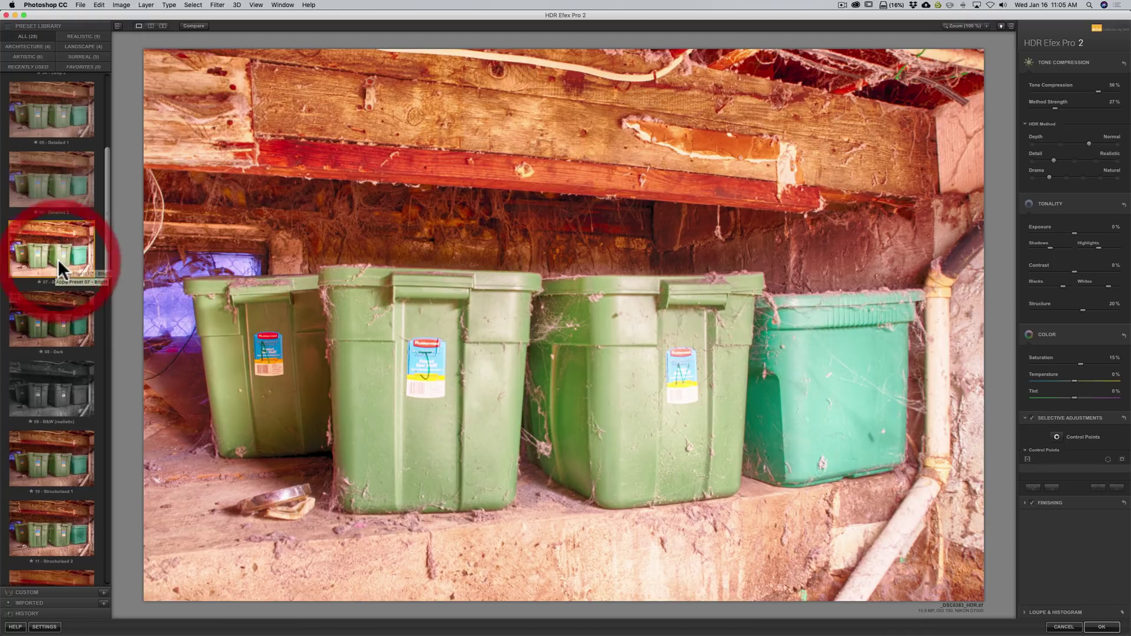
click(59, 379)
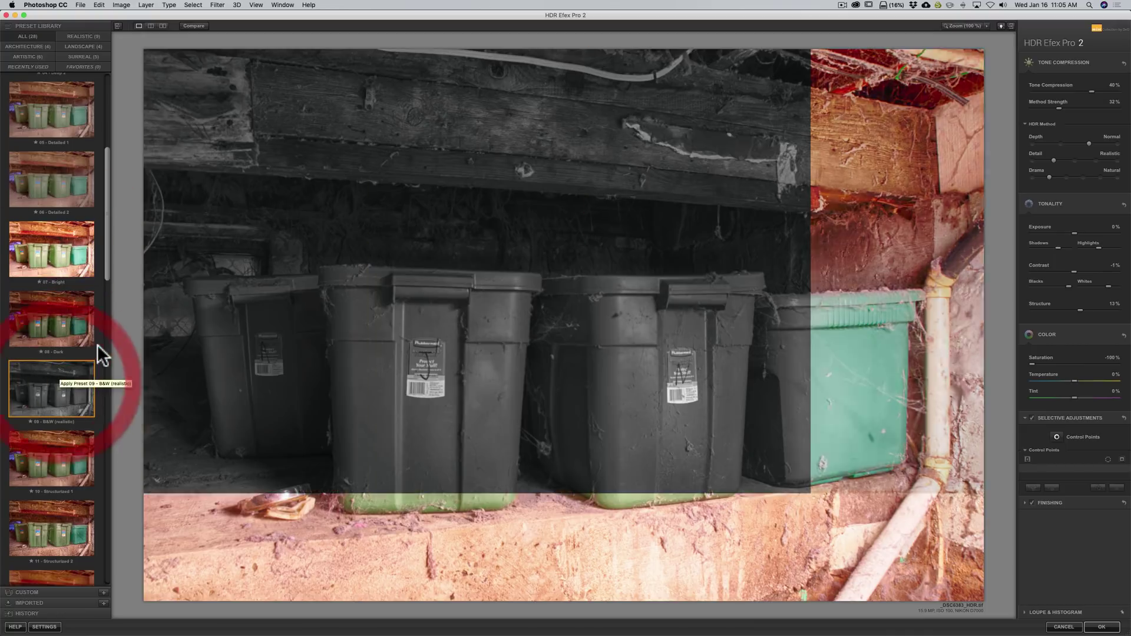
scroll(69, 362, down, 6)
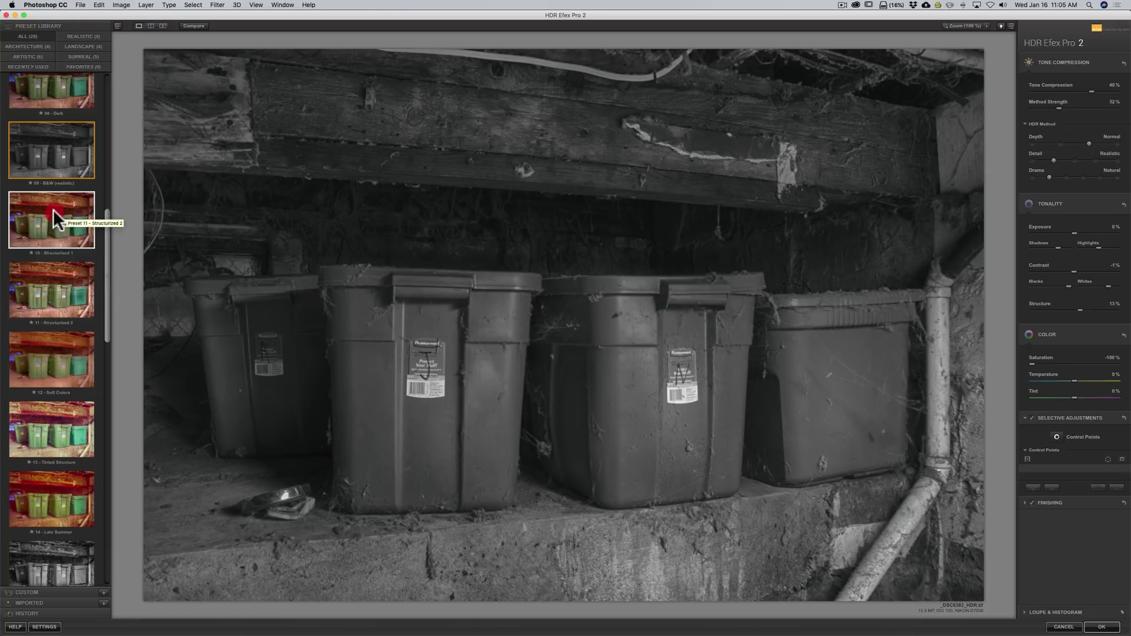
click(53, 209)
click(56, 283)
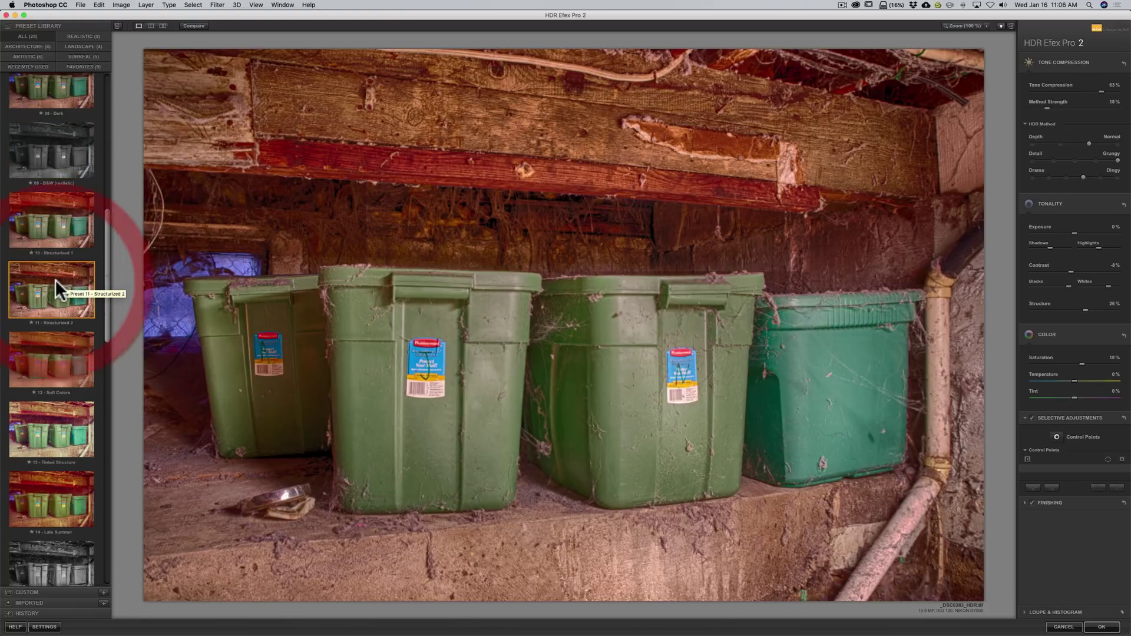
Switch back to 10 - Structurized 1 and lower Saturation from 29% to -6%
click(55, 224)
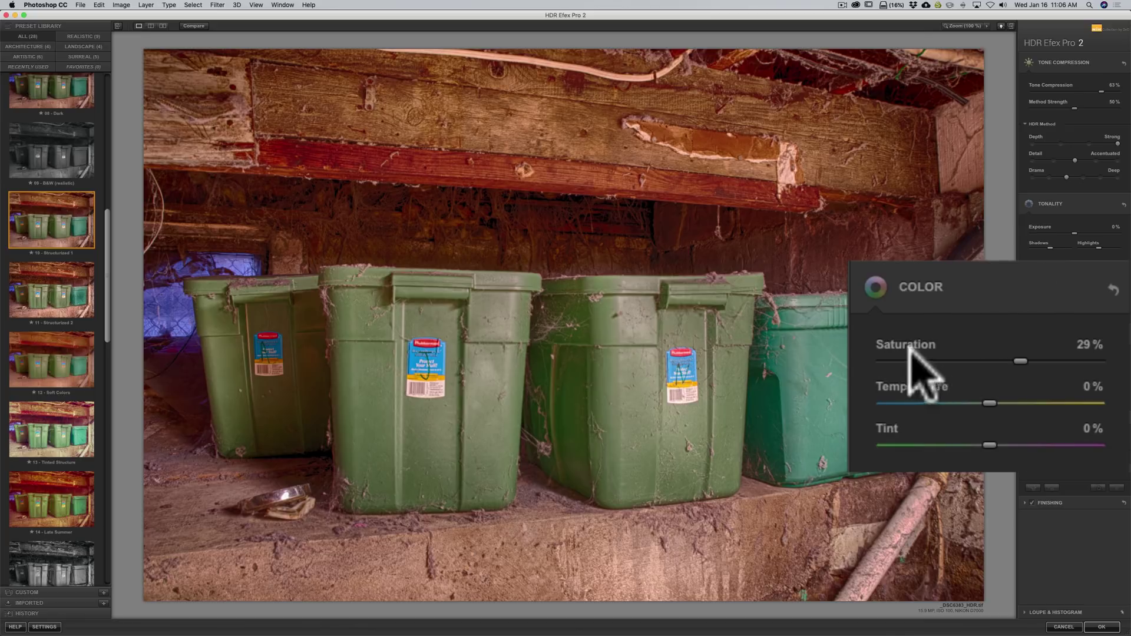
click(1008, 359)
drag(1006, 357, 978, 353)
click(978, 354)
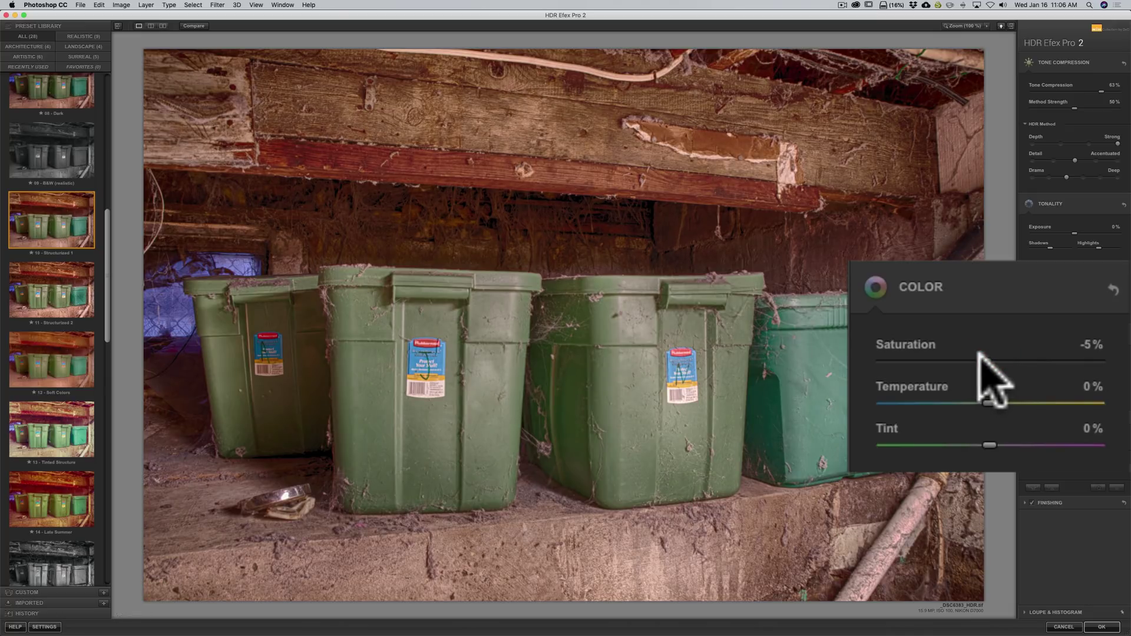
click(978, 355)
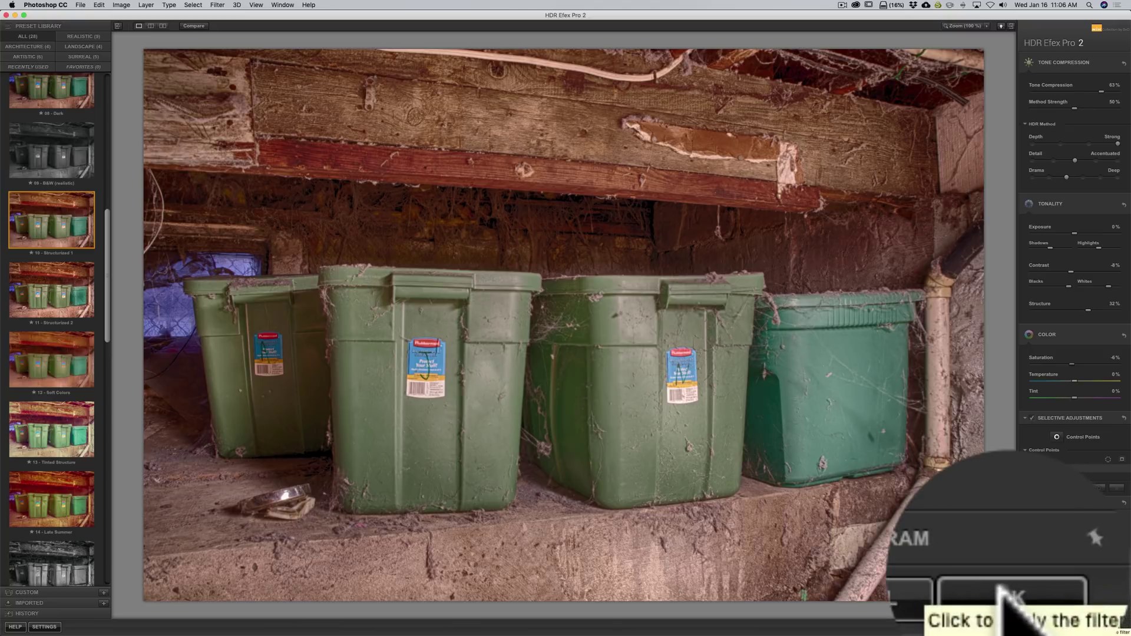
Apply the HDR Efex Pro 2 result to Photoshop as a smart filter on _DSC6383_HDR
click(1101, 627)
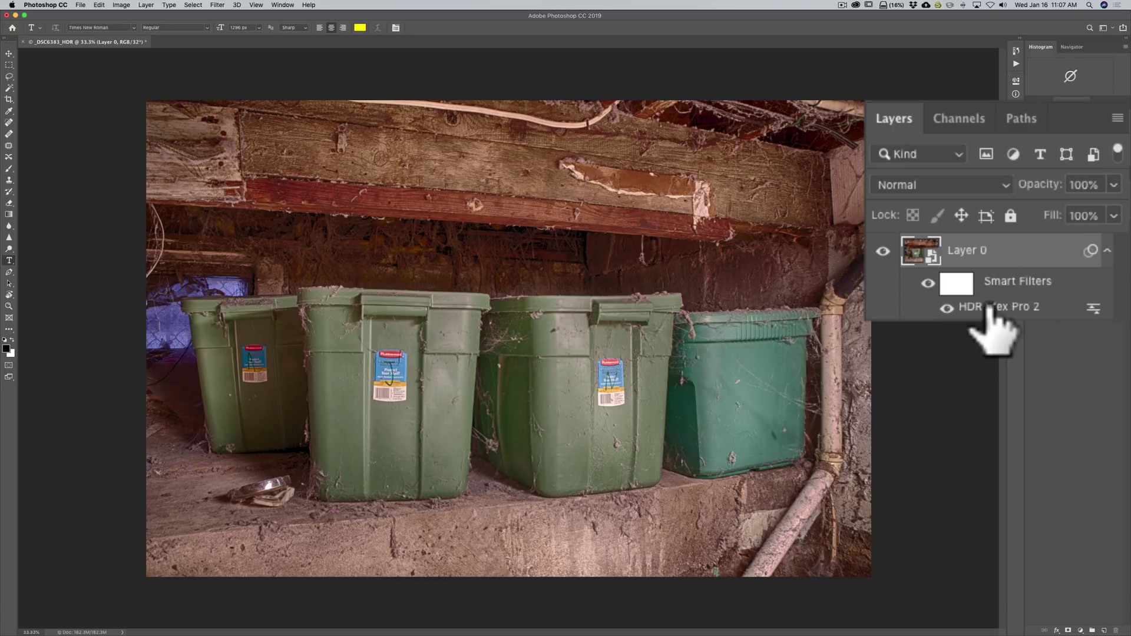
double_click(990, 309)
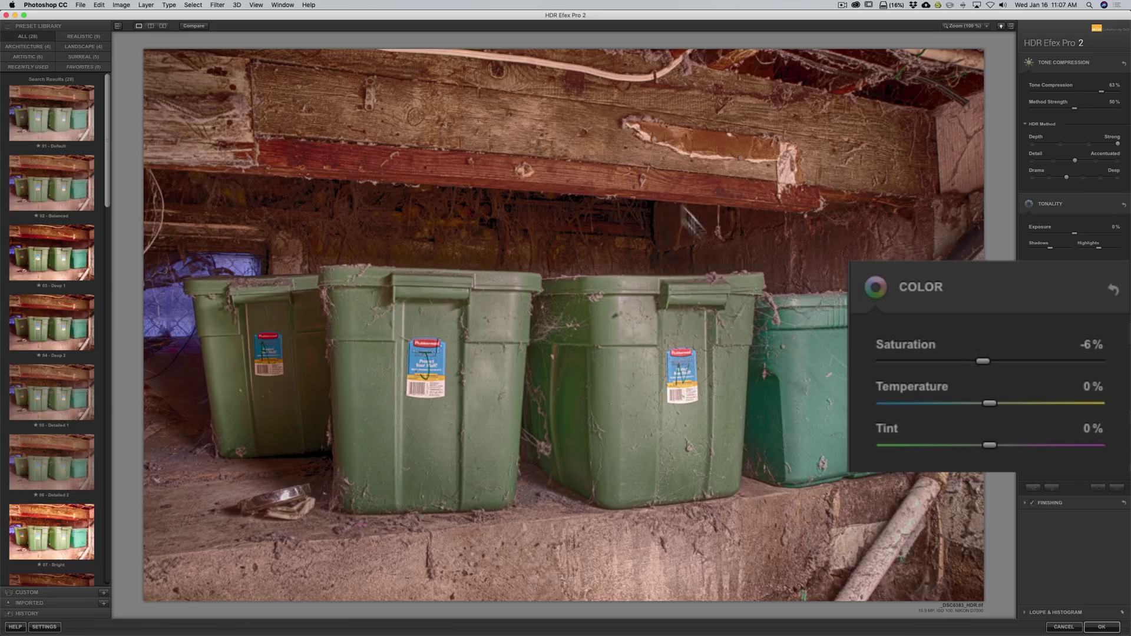
click(1059, 628)
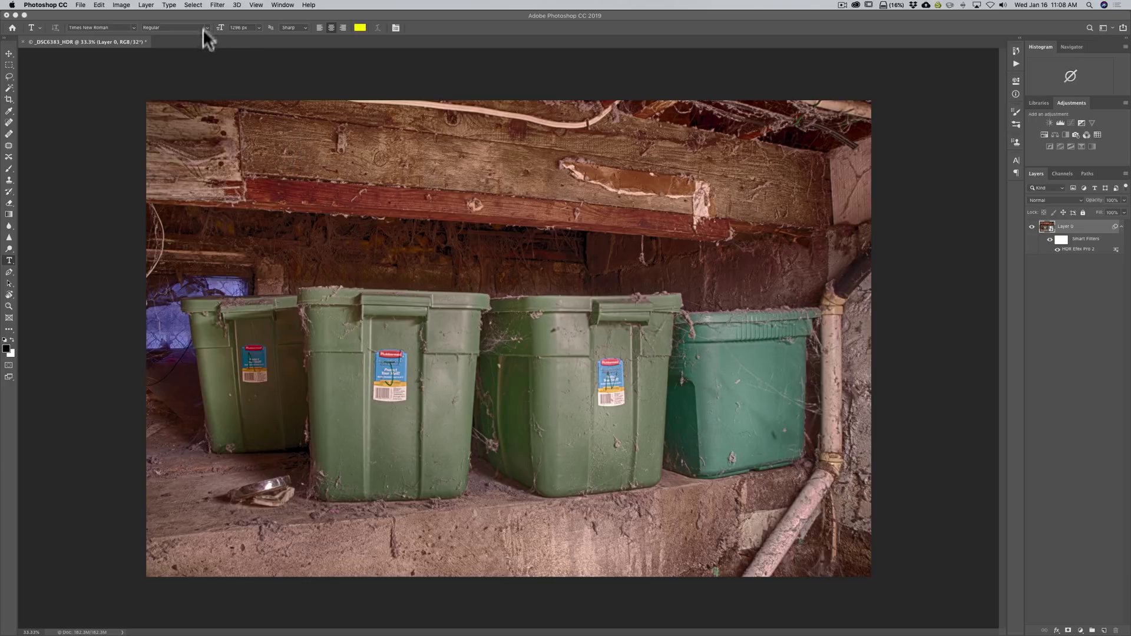
click(217, 5)
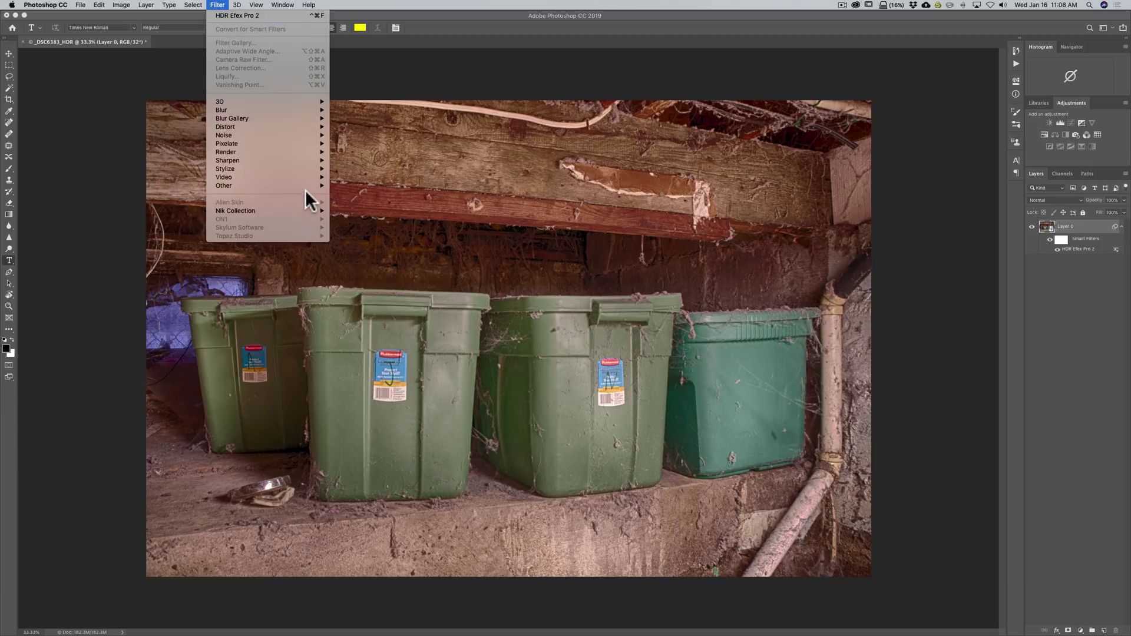
mouse_move(303, 211)
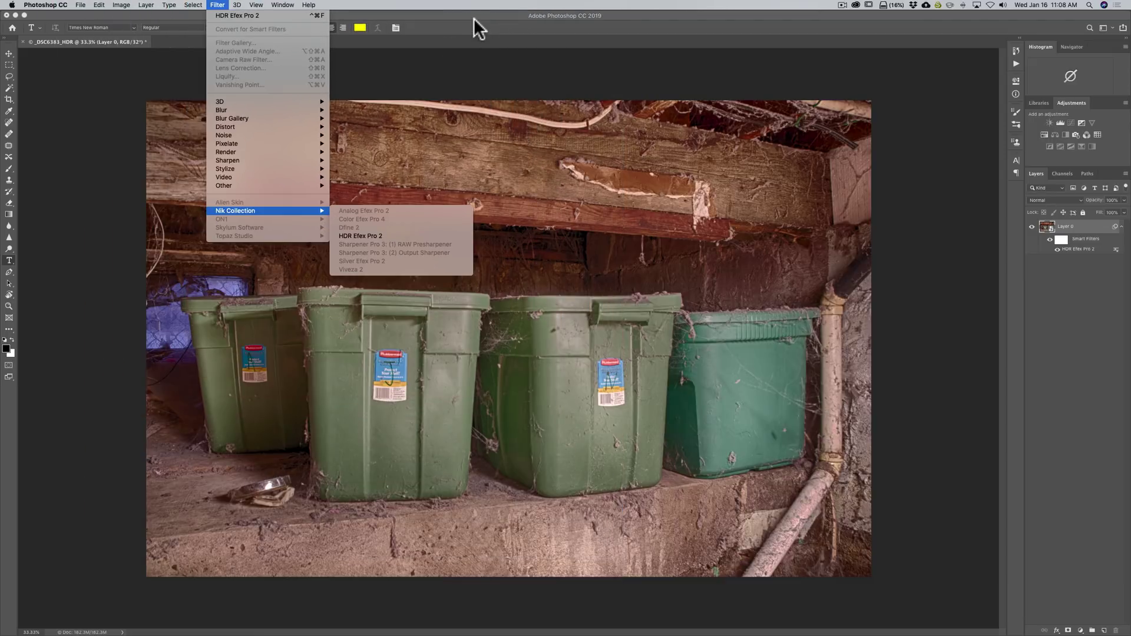
click(472, 23)
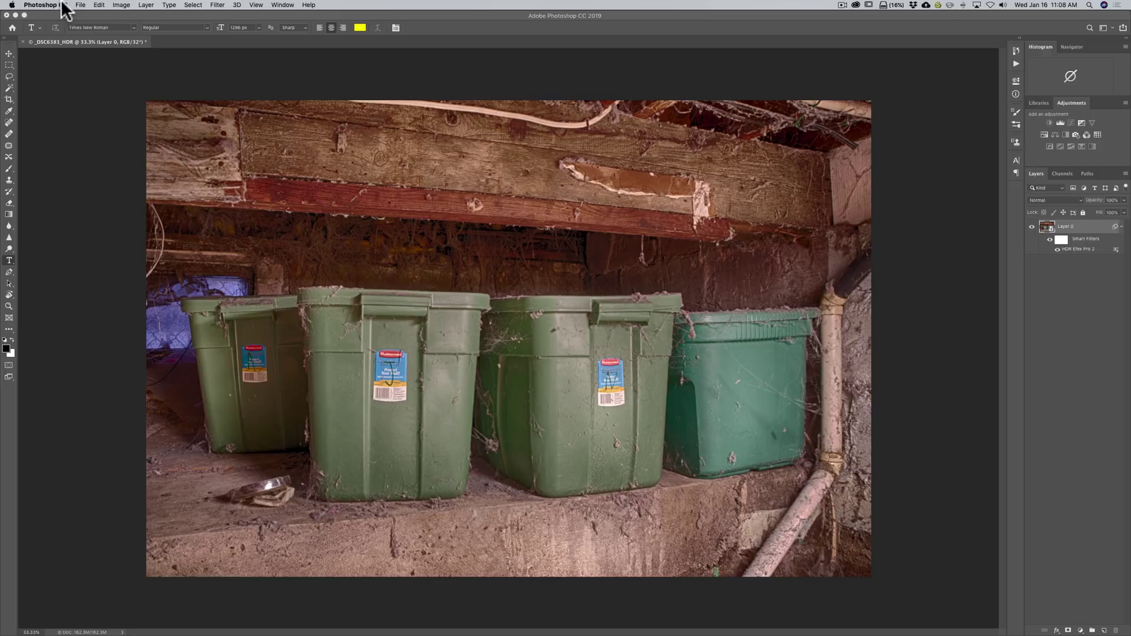
Open the raw file _DSF7316.raf from the Single folder via File > Open
click(81, 6)
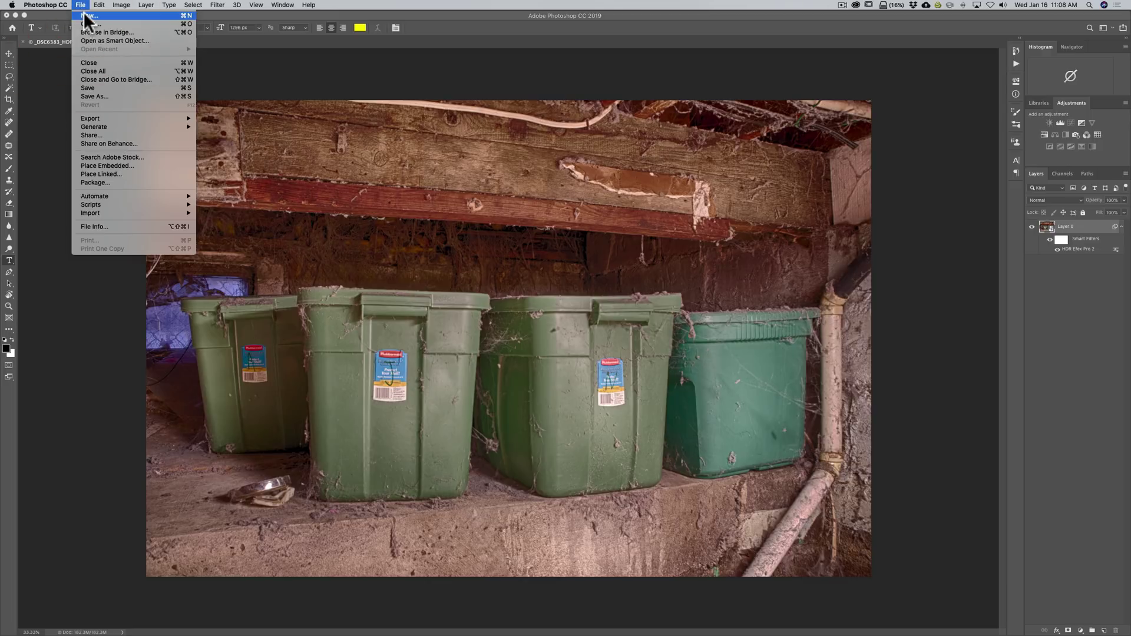
click(84, 21)
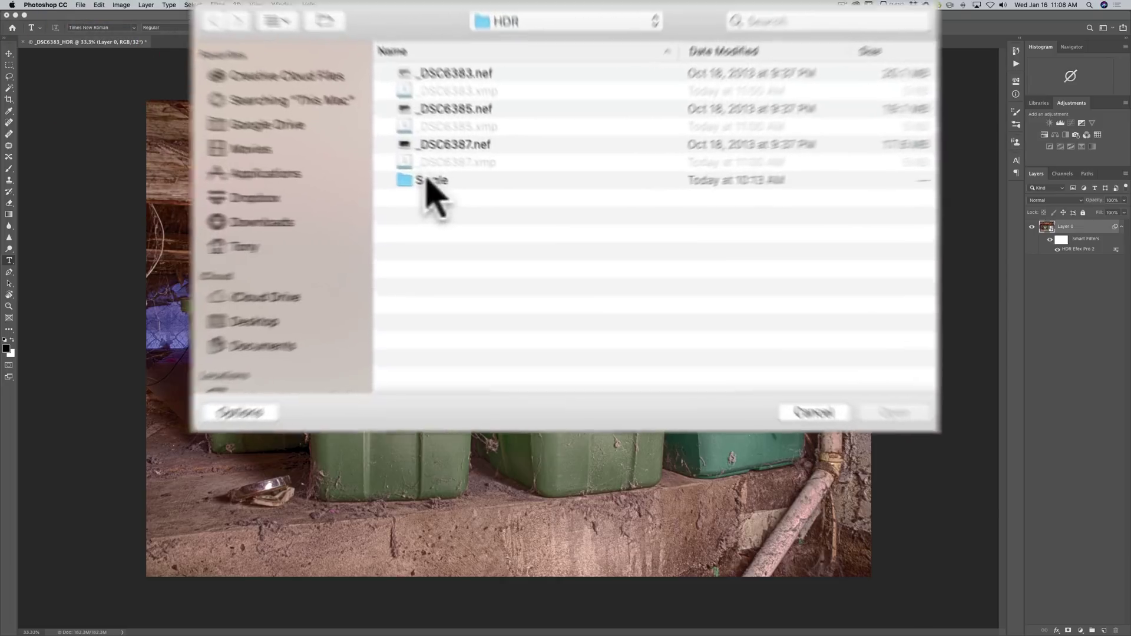
double_click(498, 200)
click(511, 150)
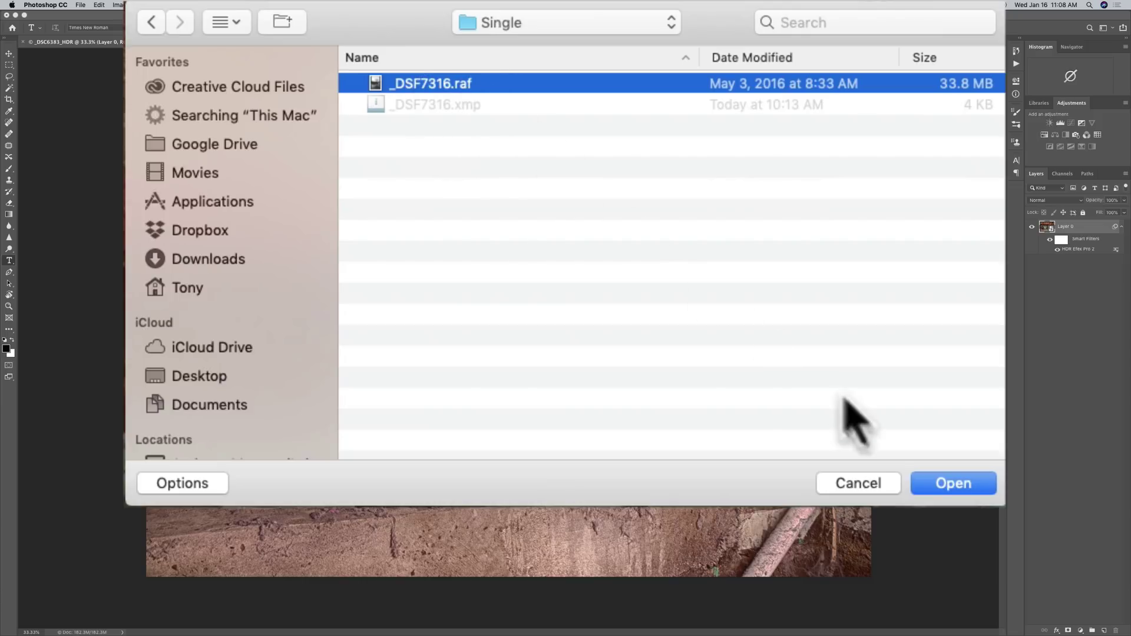
click(954, 486)
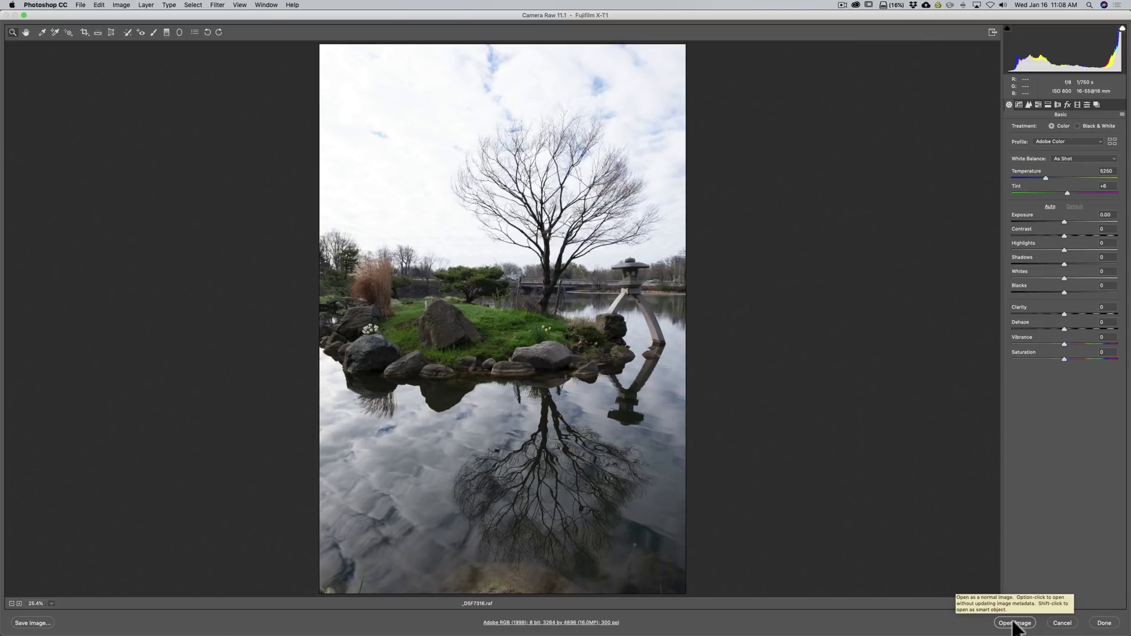
Bring the unedited _DSF7316.raf from Camera Raw into Photoshop as a new document
click(1014, 623)
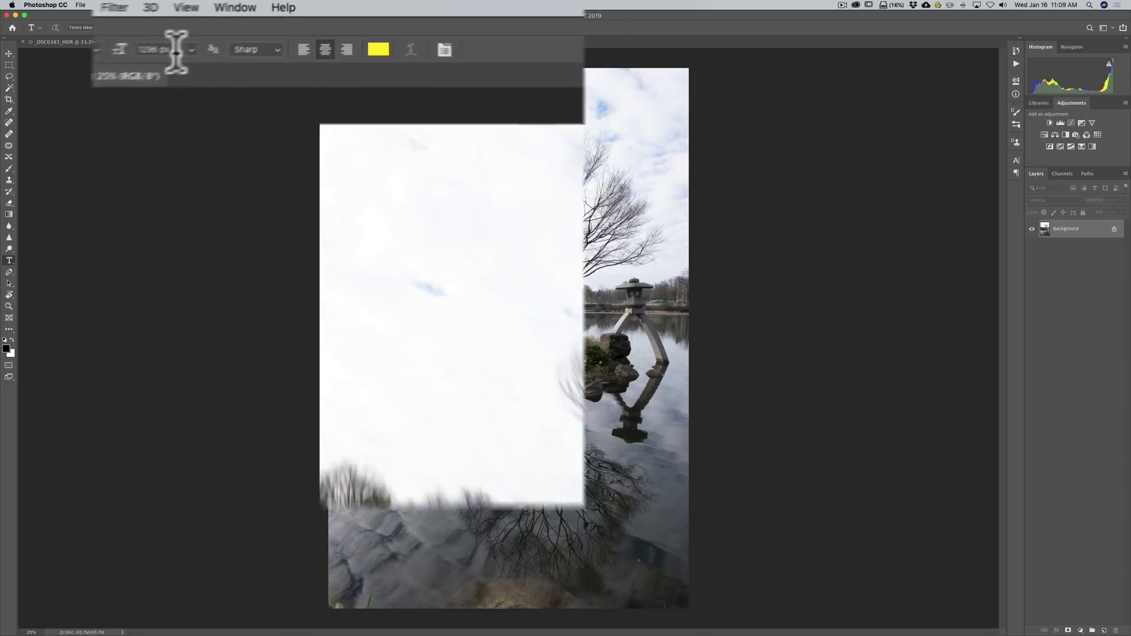
Launch HDR Efex Pro 2 on the pond photo from Filter > Nik Collection
click(93, 11)
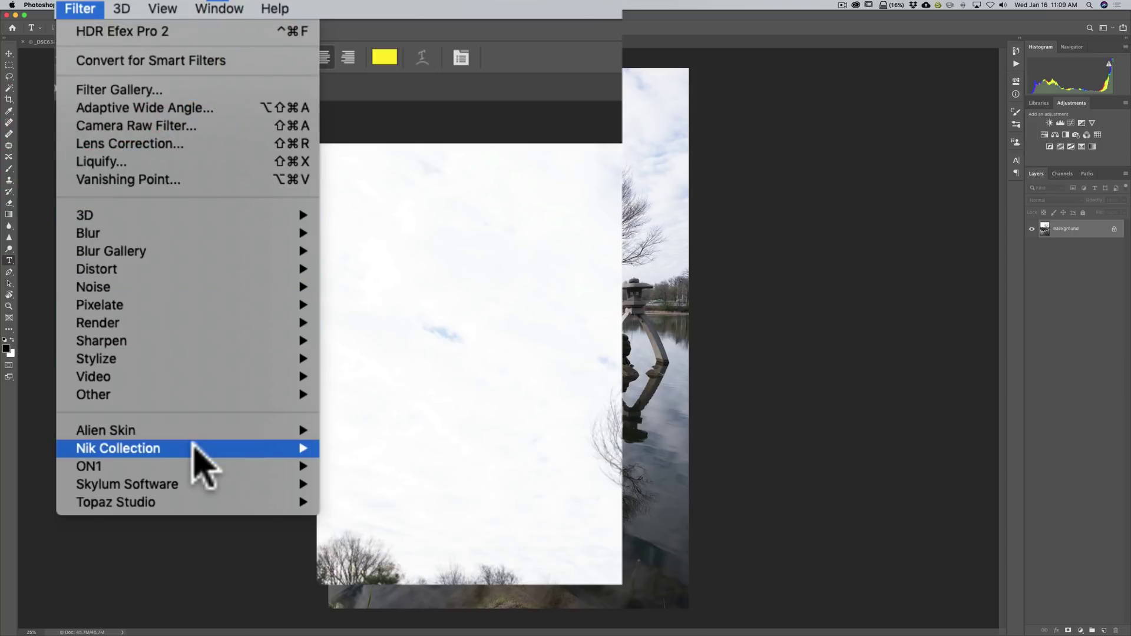
mouse_move(195, 453)
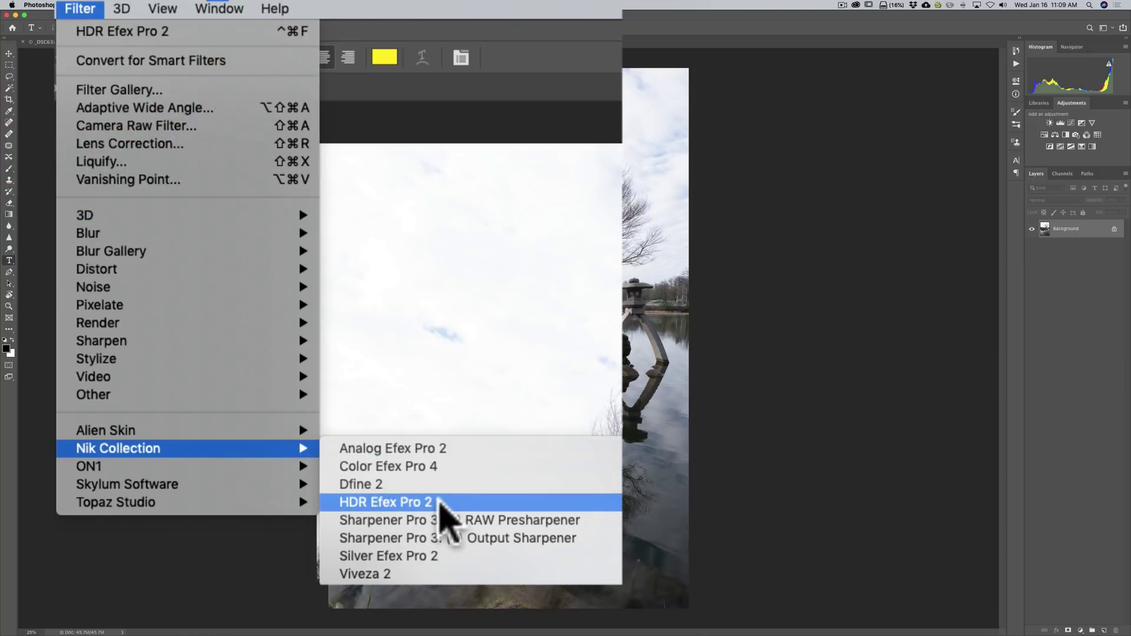
click(440, 501)
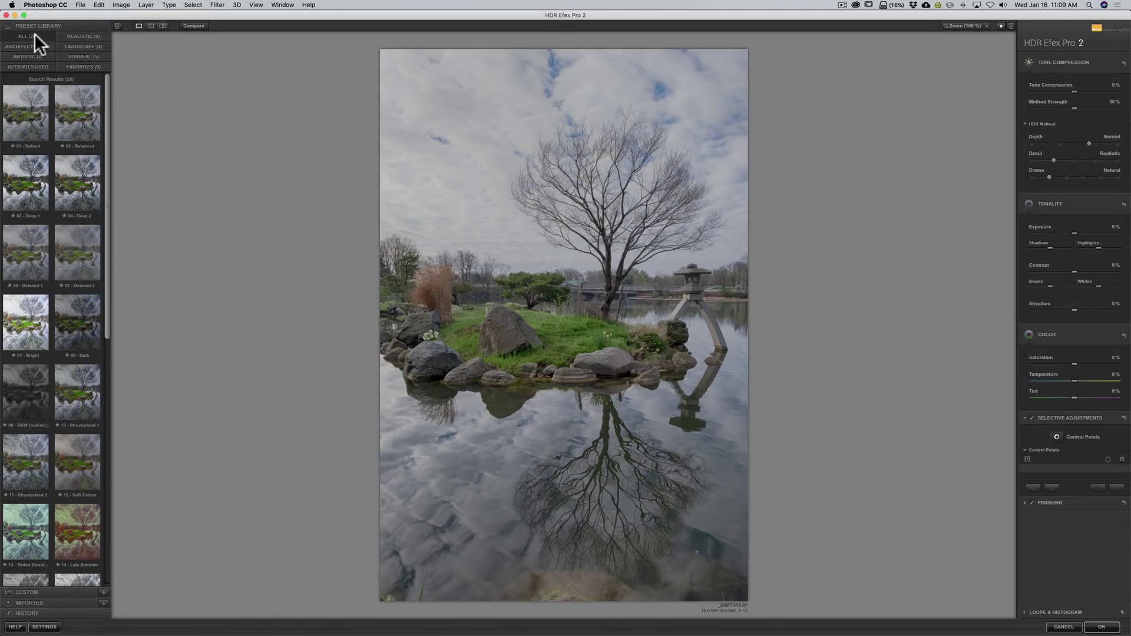
Compare presets, settle on 10 - Structurized 1, and set Exposure and Structure to 21%
click(23, 90)
click(83, 112)
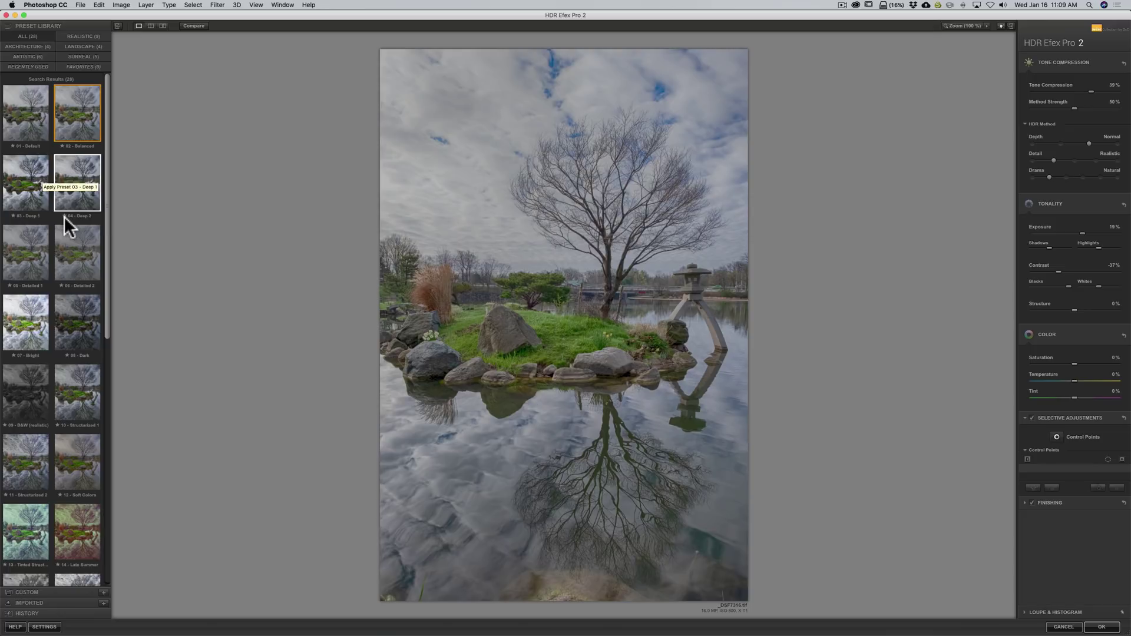
click(73, 246)
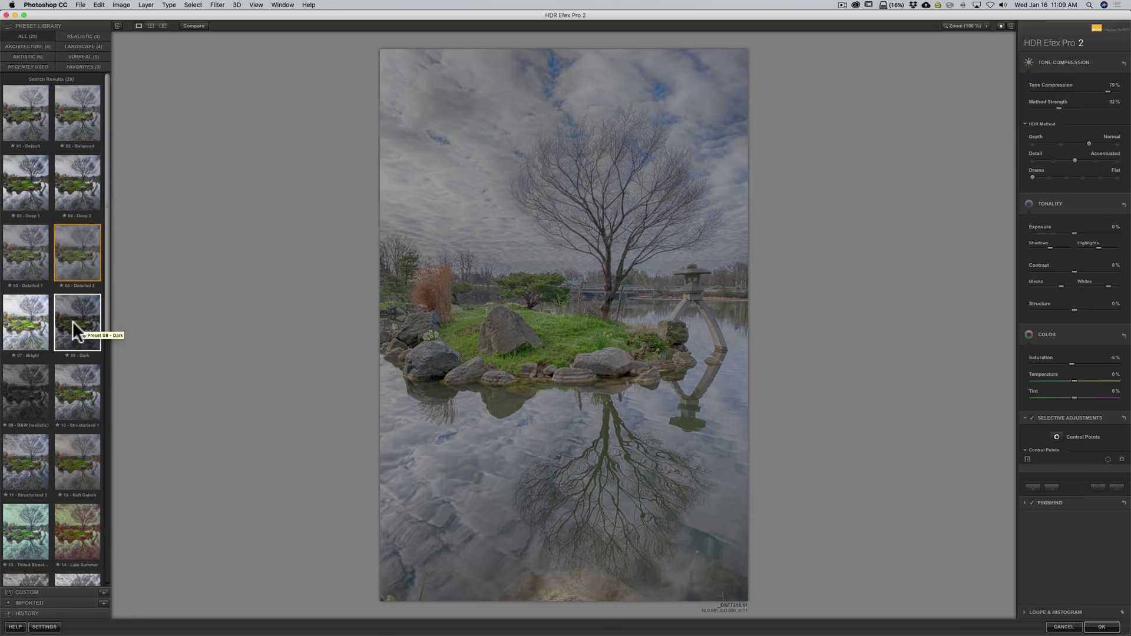
click(76, 398)
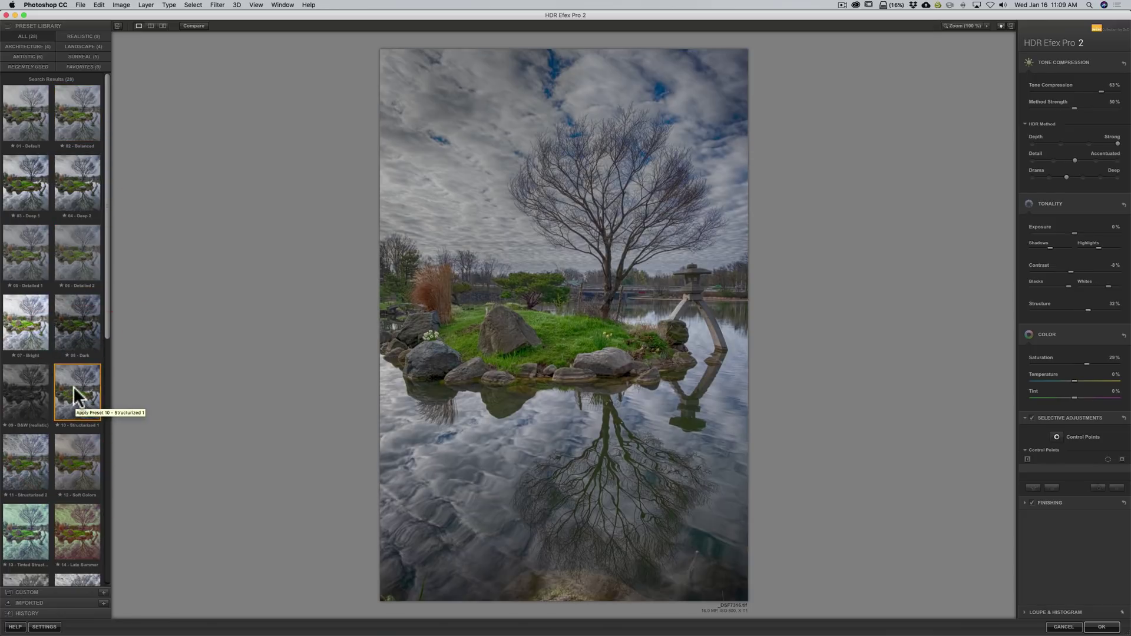
scroll(76, 387, down, 2)
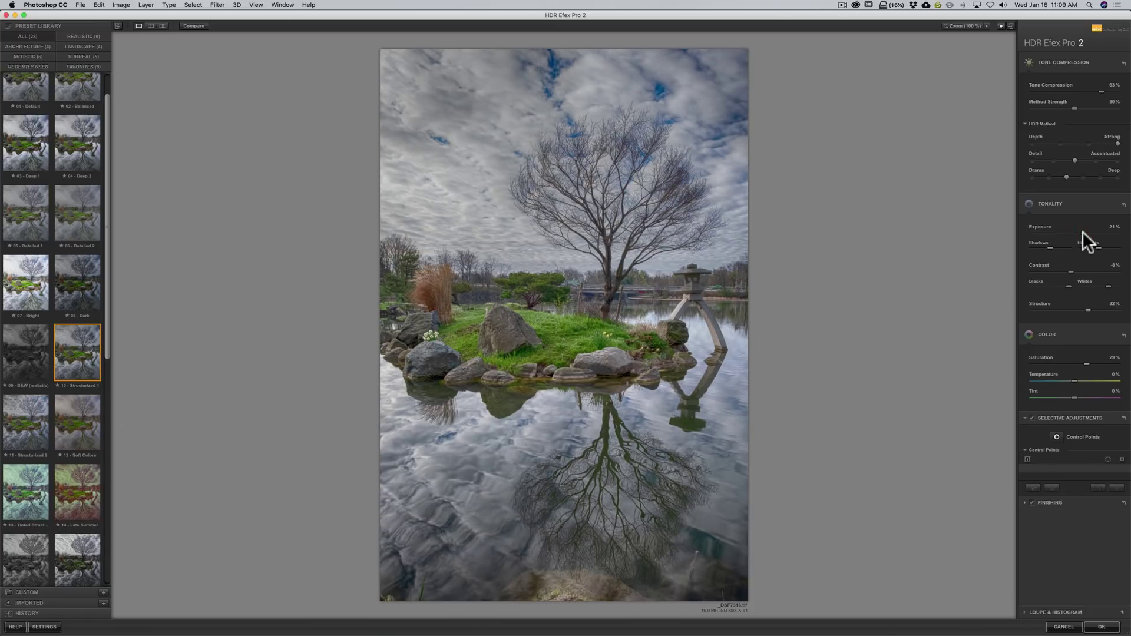
click(1083, 309)
Apply the Structurized 1 HDR look directly to the photo's Background layer
click(1101, 627)
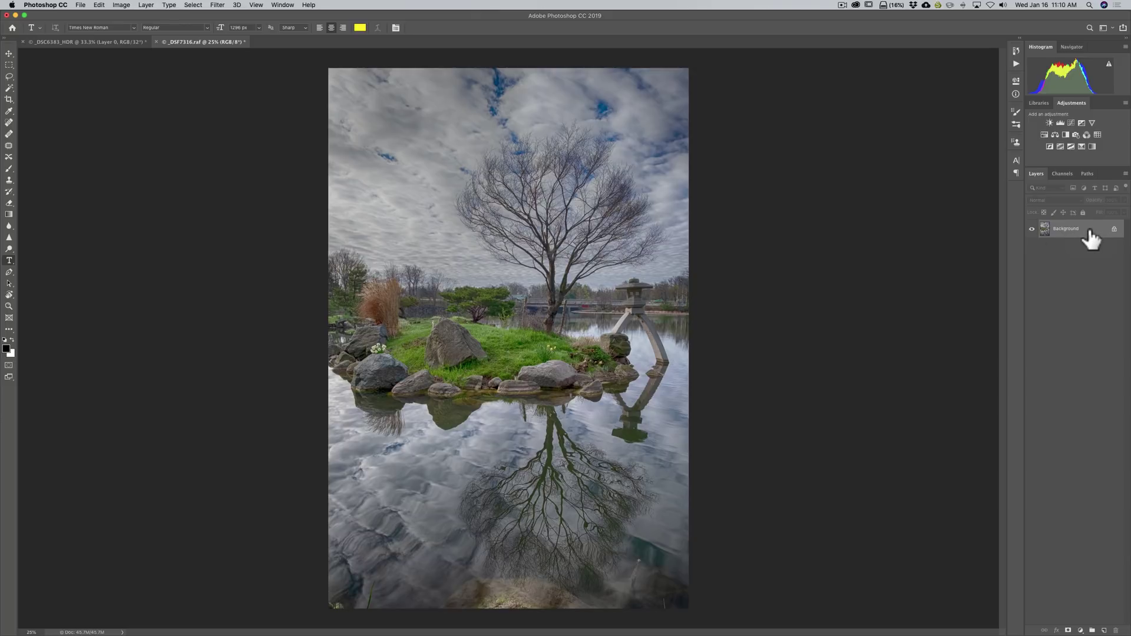
Revert the baked HDR filter via History and convert the Background layer into smart object Layer 0
click(1016, 47)
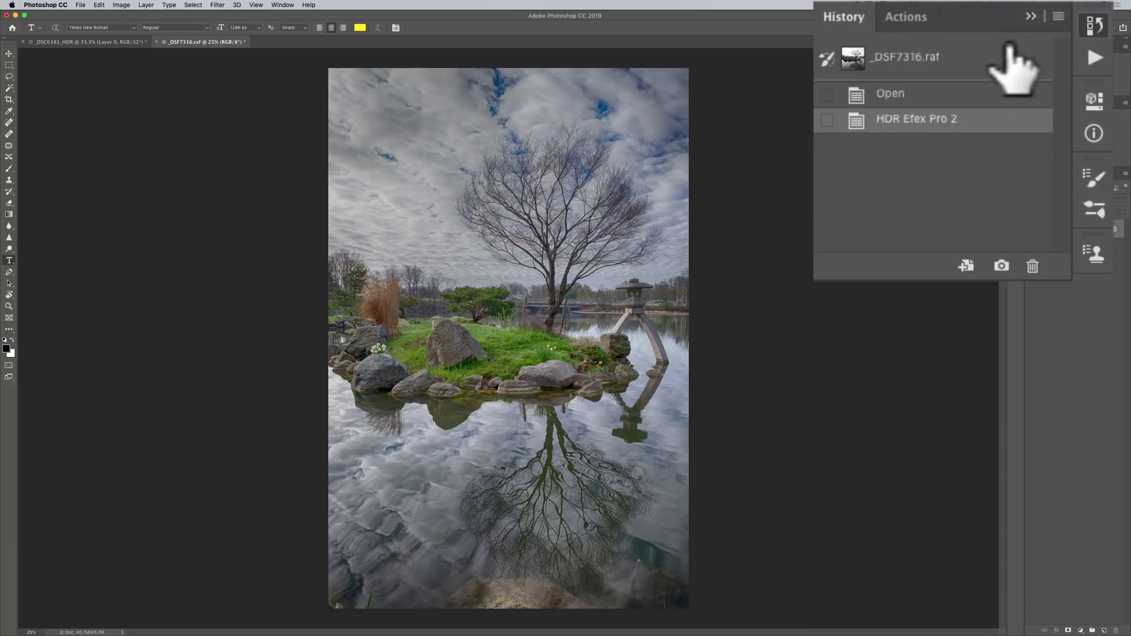
click(889, 93)
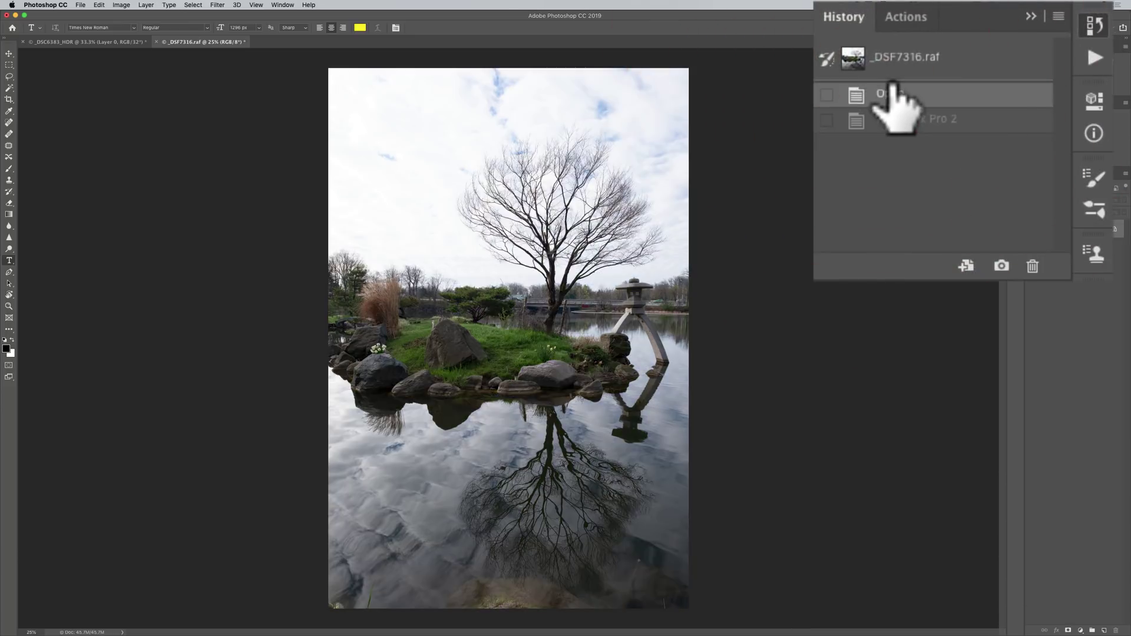
click(987, 47)
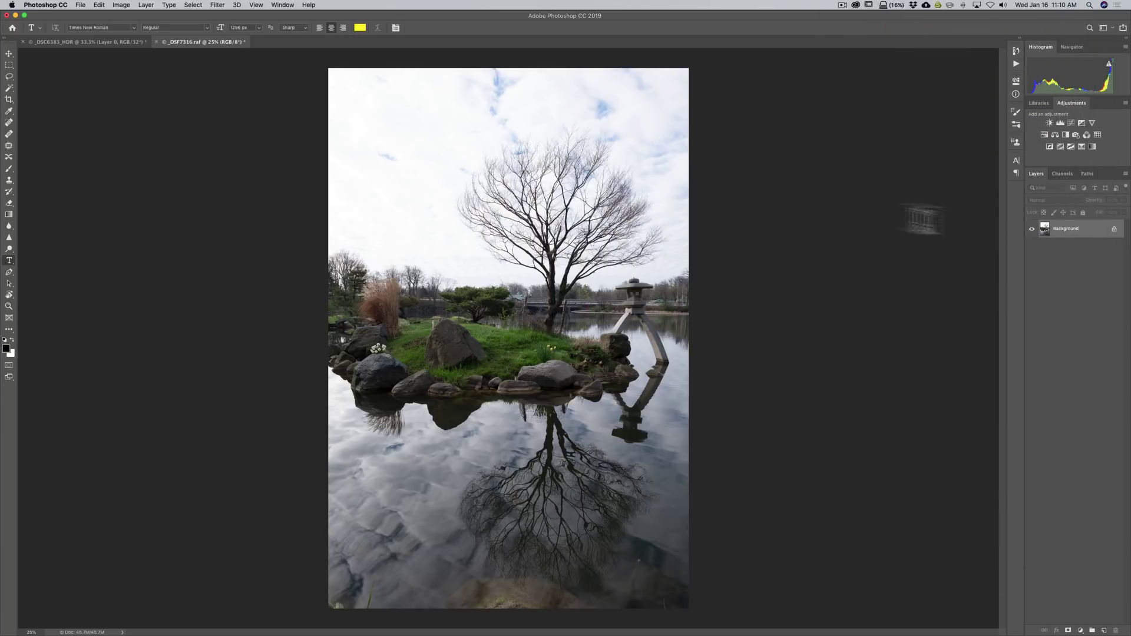
right_click(1082, 227)
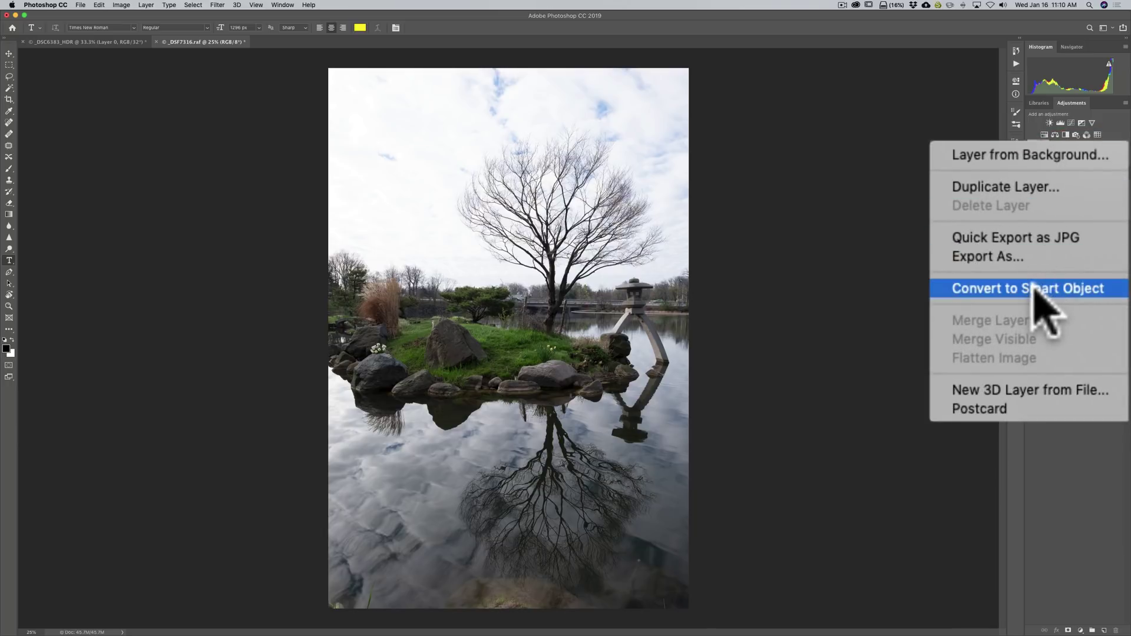
click(1058, 286)
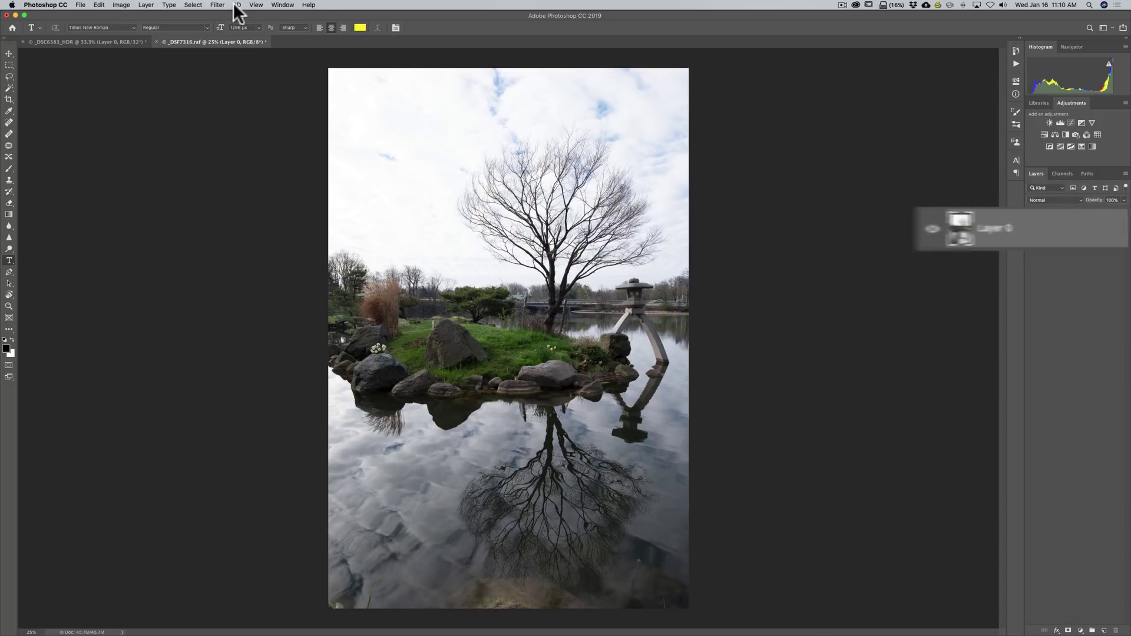
Apply HDR Efex Pro 2 as a smart filter with preset Structurized 1, Exposure 24%, Structure 15%
click(216, 5)
mouse_move(271, 217)
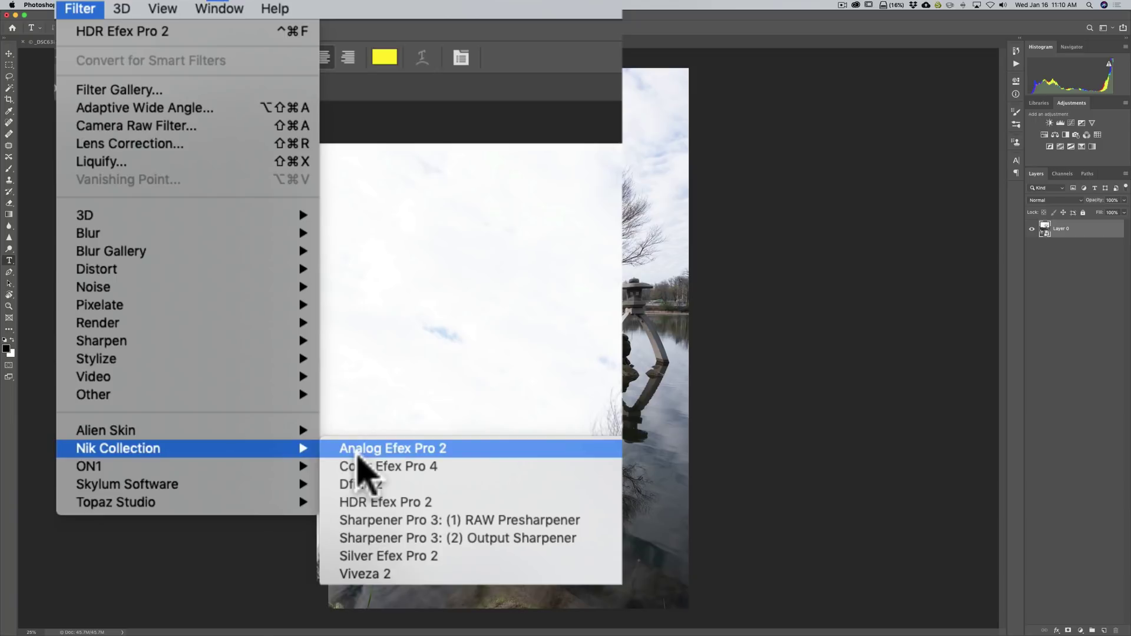
click(365, 501)
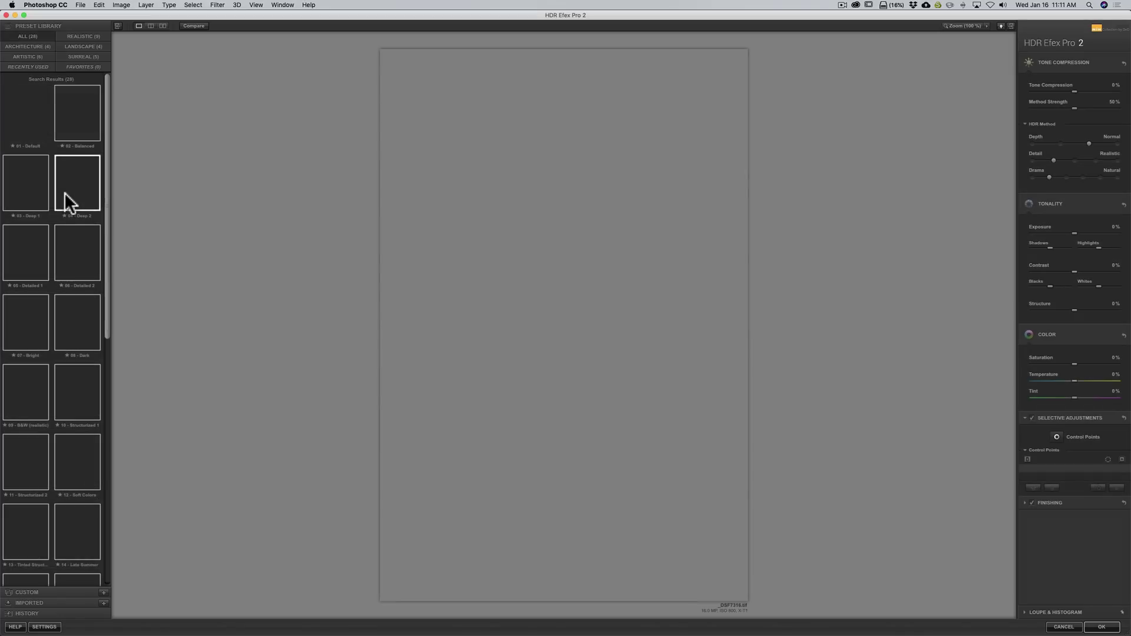
scroll(62, 229, down, 2)
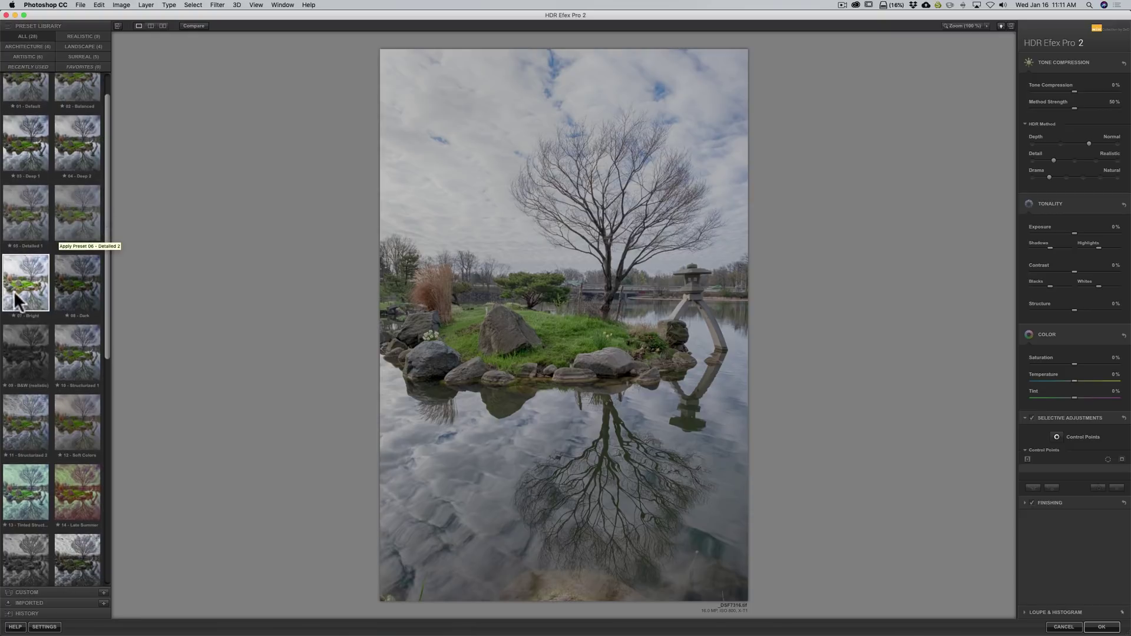
click(75, 357)
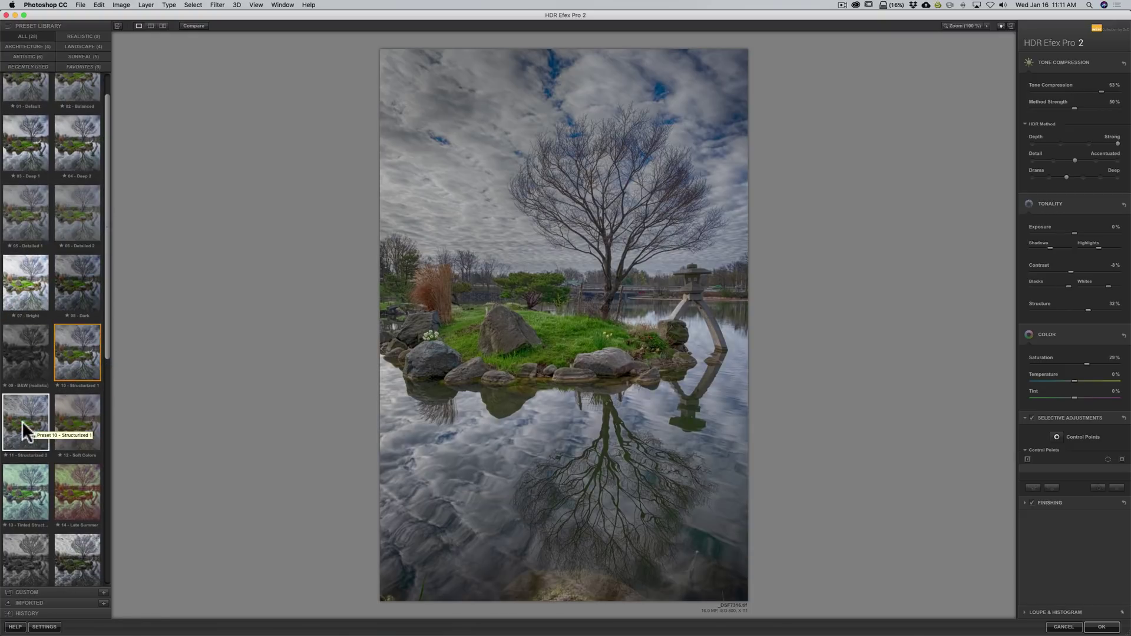
click(22, 421)
click(68, 361)
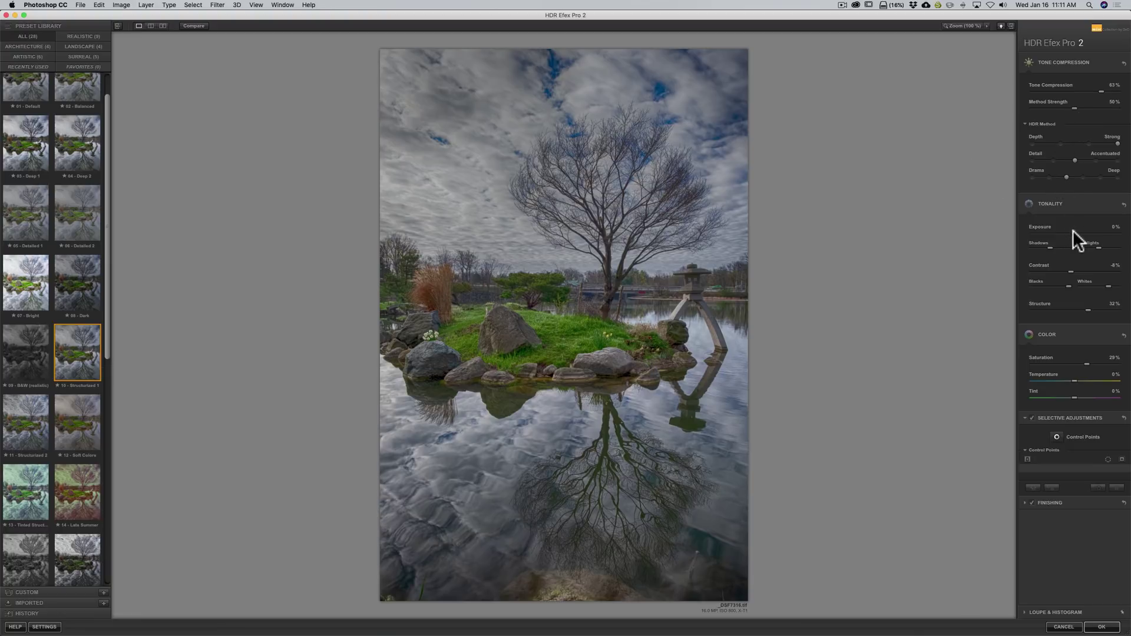
drag(1080, 229, 1081, 229)
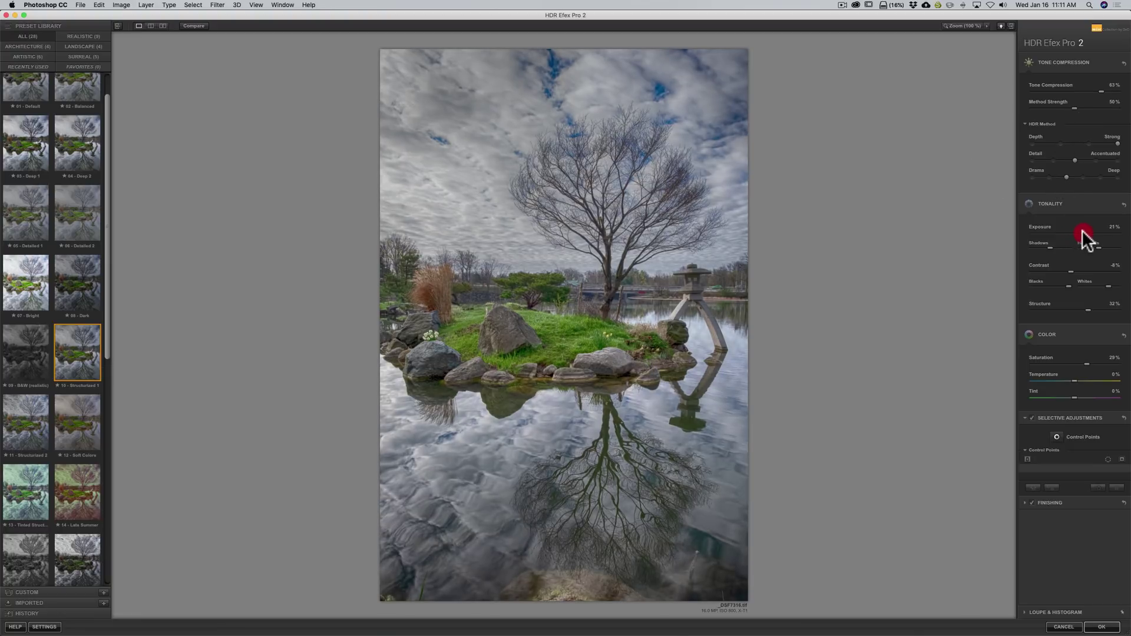
click(1083, 230)
click(1080, 307)
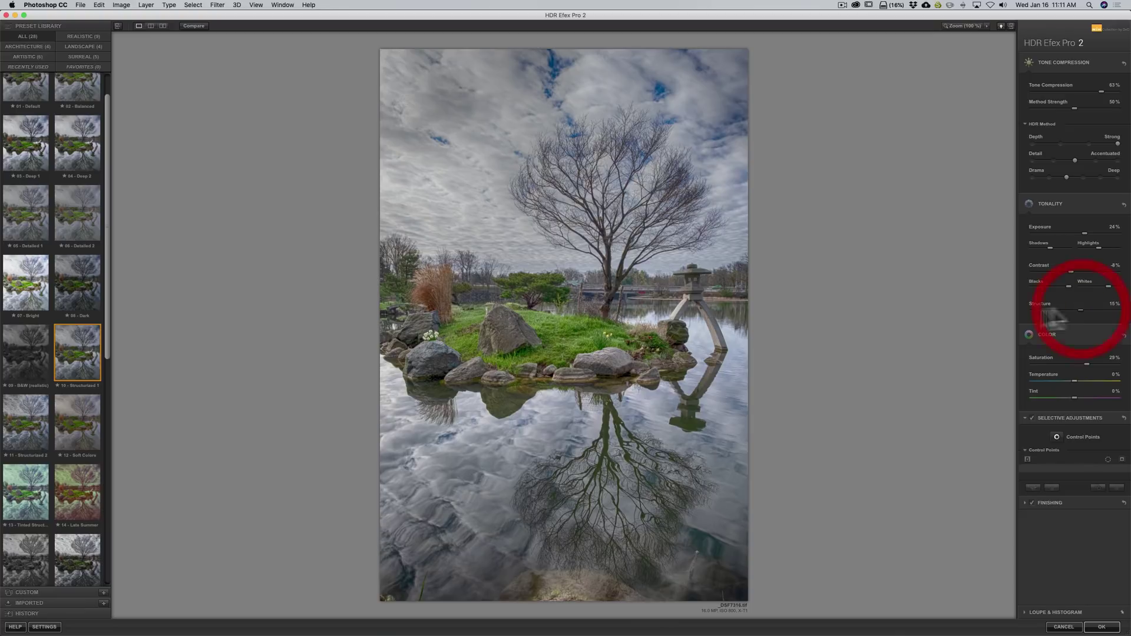
click(1102, 628)
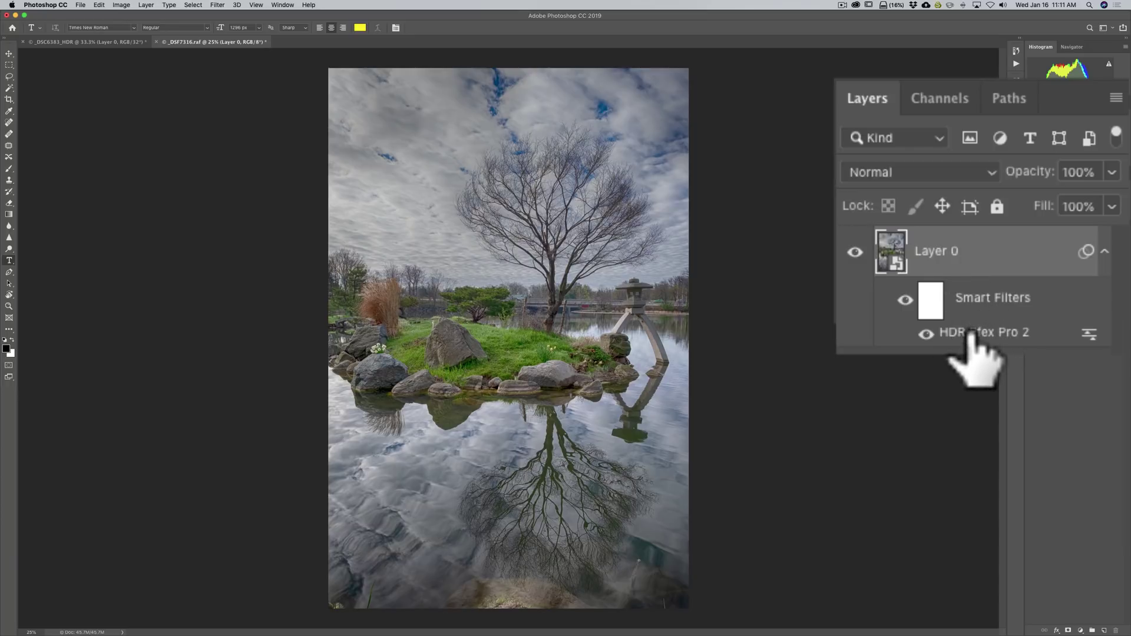
Re-edit the HDR Efex Pro 2 smart filter: Structure up to 20%, Vignette Amount -18%
double_click(969, 336)
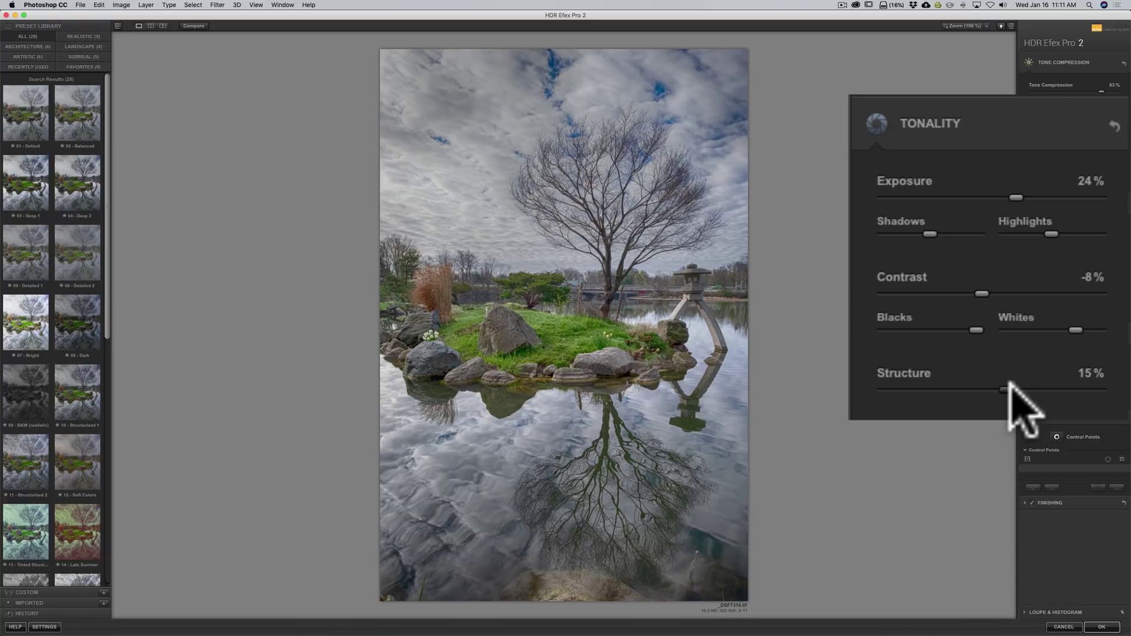
drag(1081, 307, 1084, 308)
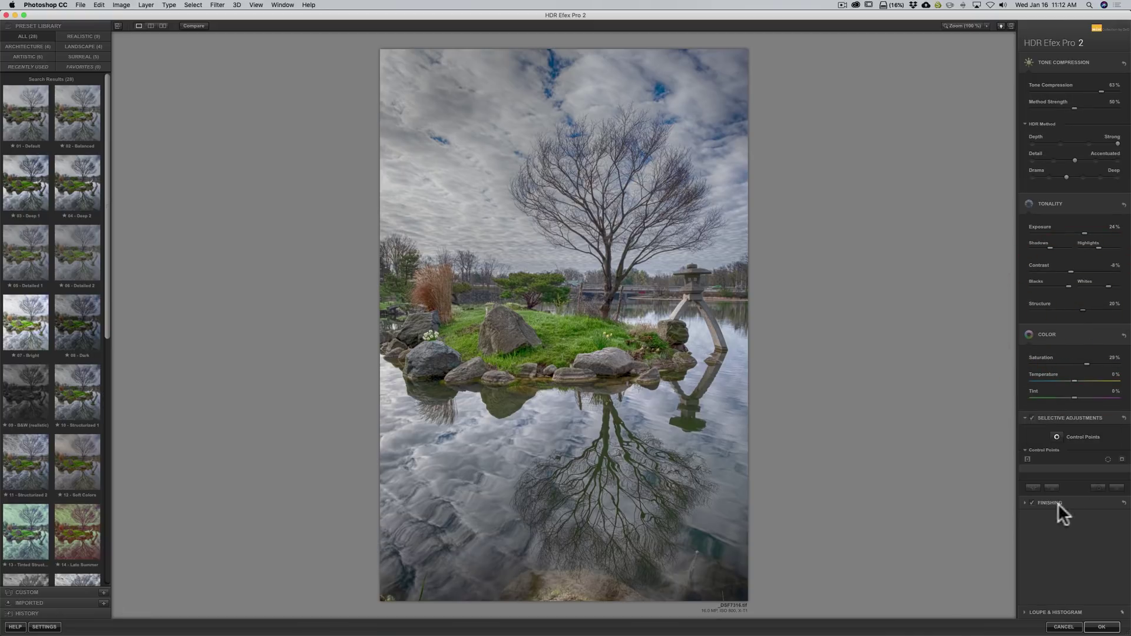
click(1026, 503)
scroll(1059, 502, down, 5)
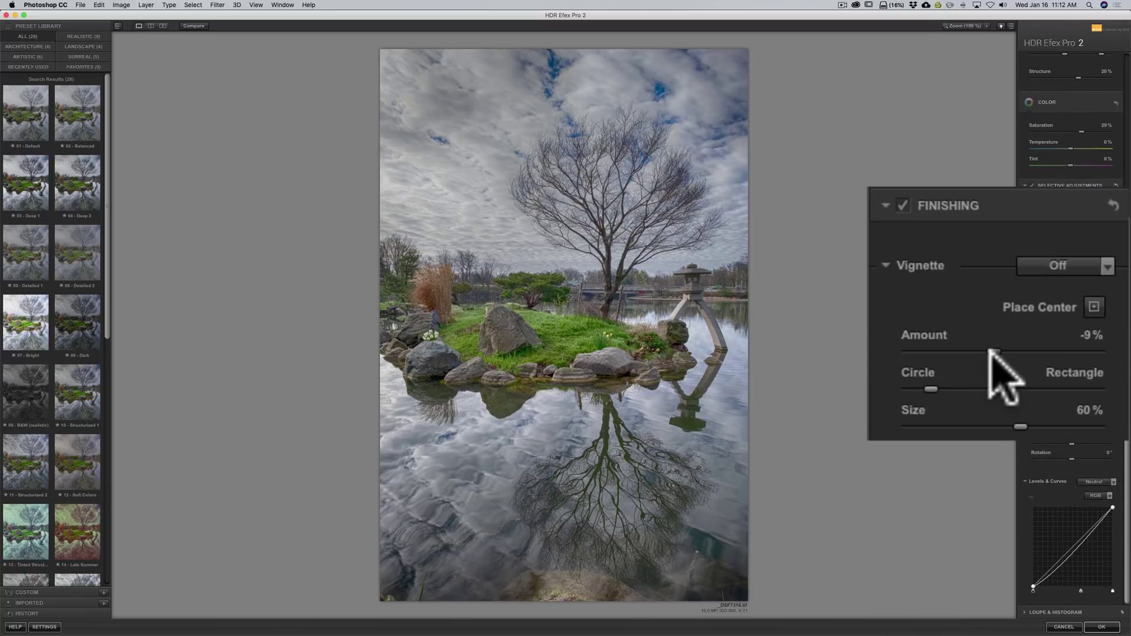
drag(992, 352, 987, 352)
drag(1067, 328, 1065, 327)
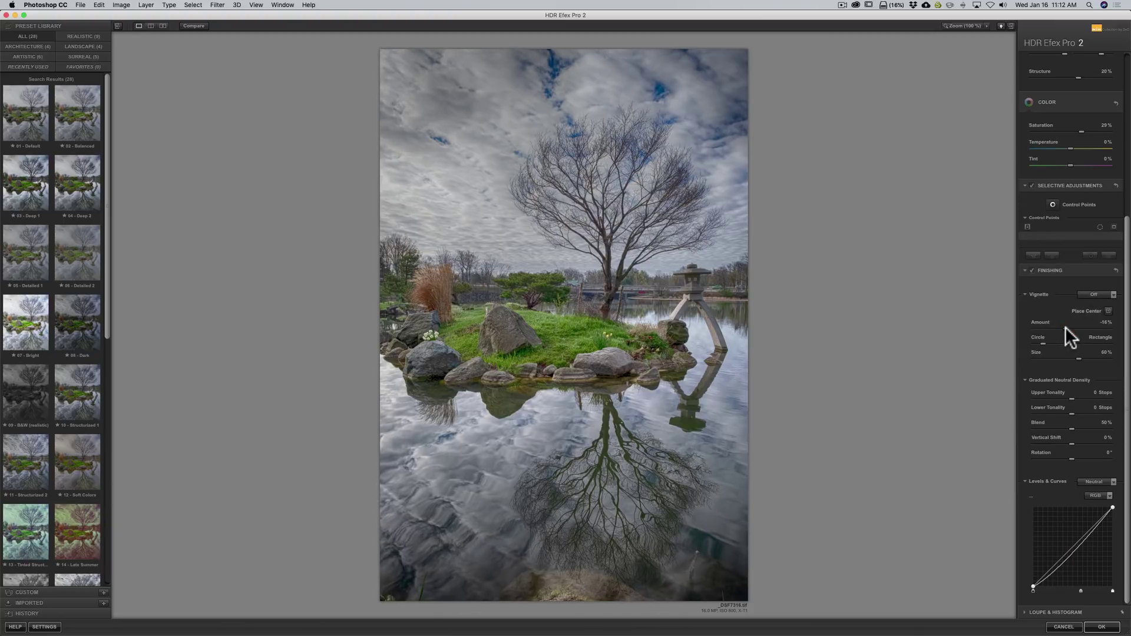
click(1101, 626)
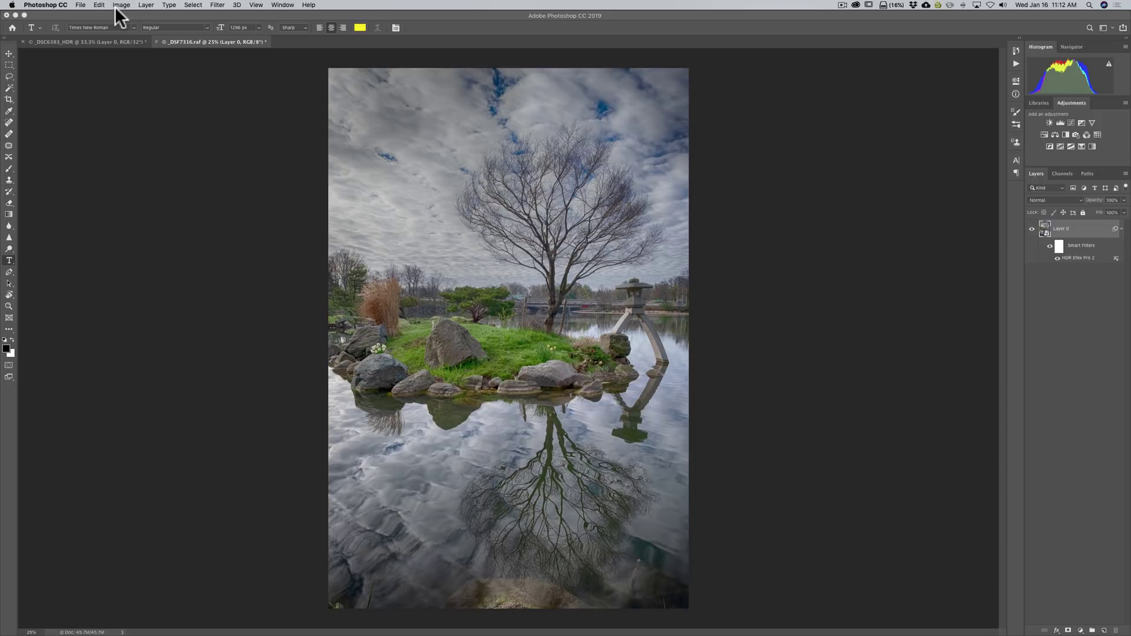
Save the document as Japanese Garden.psd in Photoshop format with layers kept
click(81, 6)
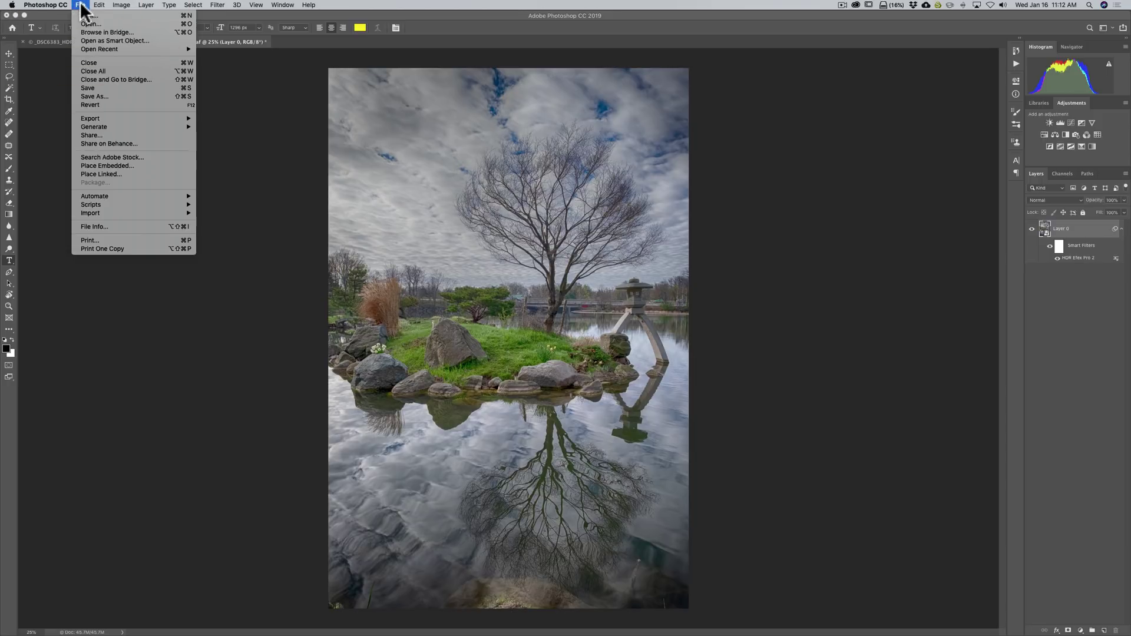
click(99, 87)
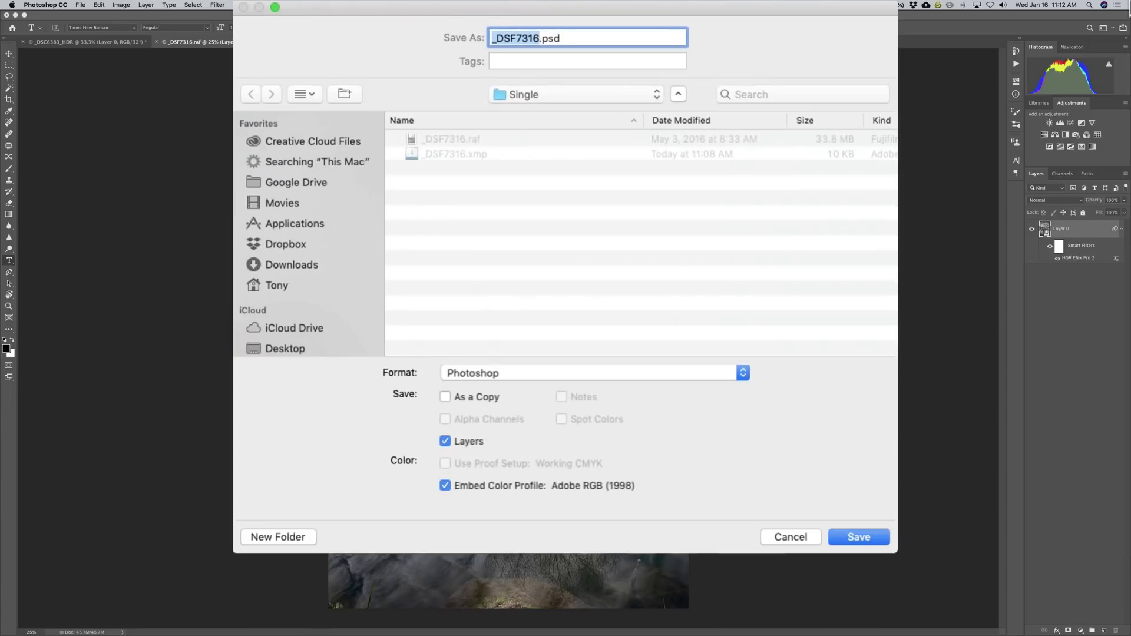
key(BackSpace)
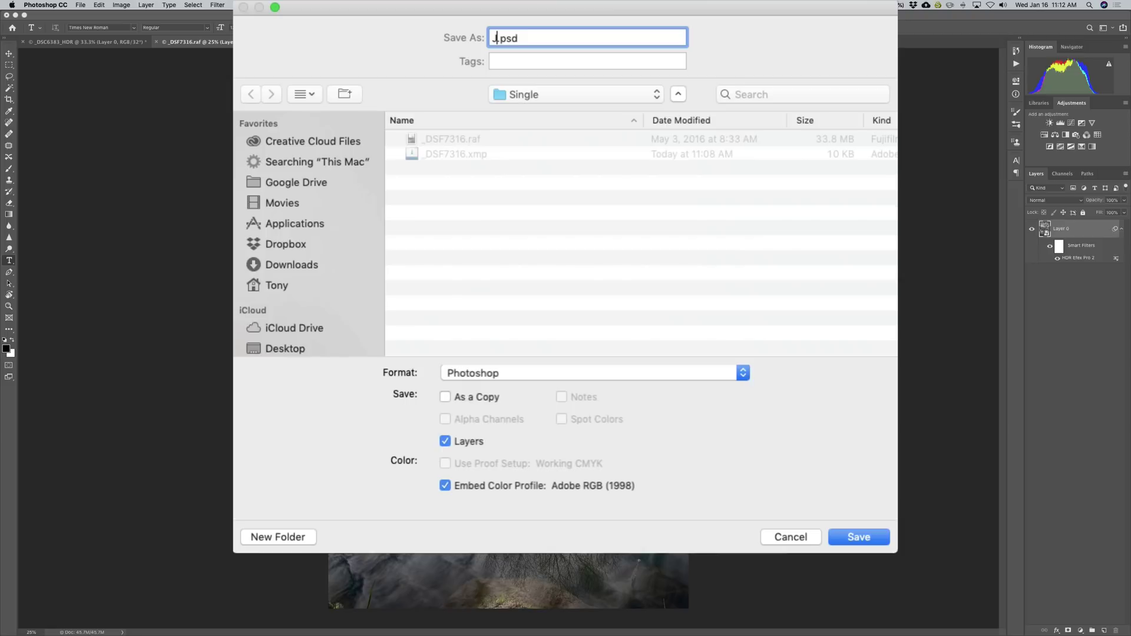
text(Single)
key(BackSpace)
key(BackSpace)
key(BackSpace)
key(BackSpace)
key(BackSpace)
key(BackSpace)
text(Japanese Garden)
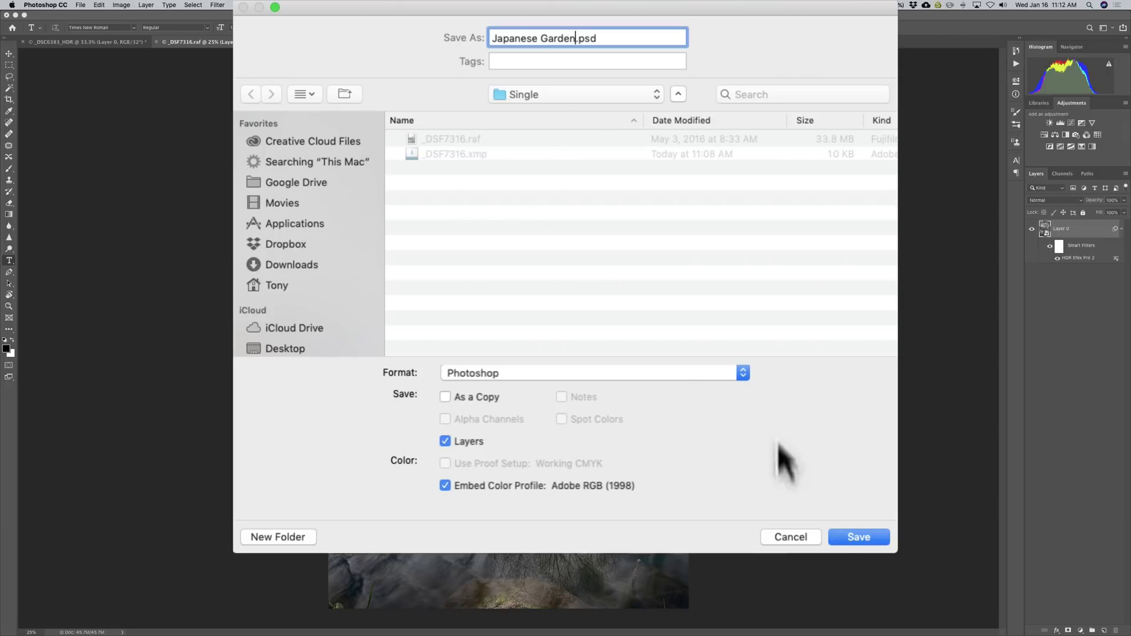
click(859, 537)
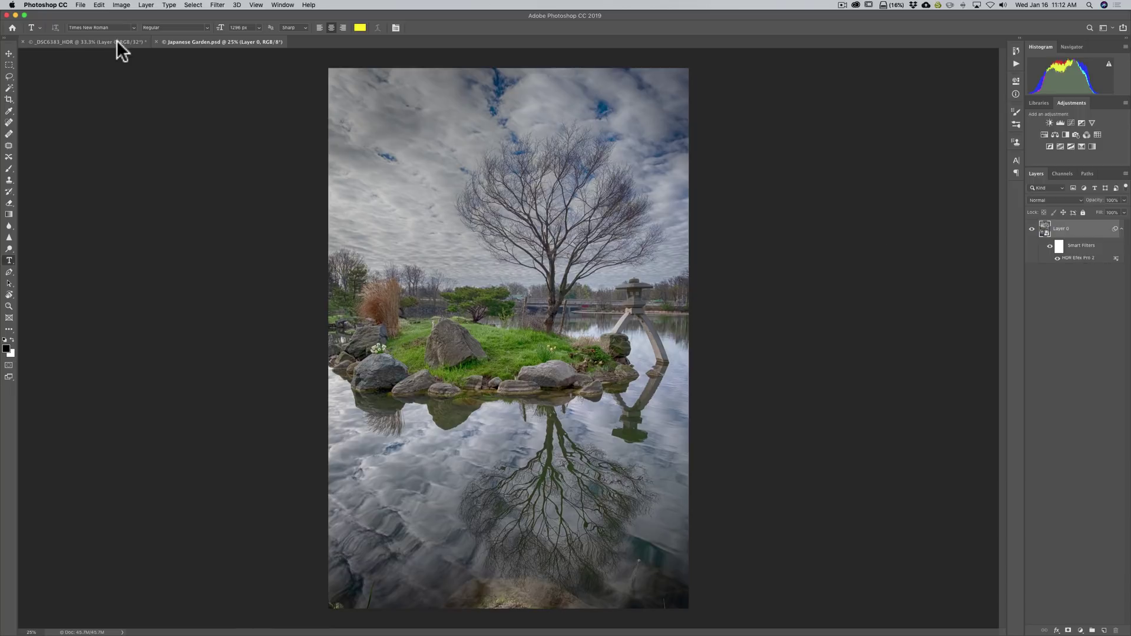
Export the photo as Japanese Garden.jpg, a 3264 × 4896 JPG at 100% quality
click(82, 6)
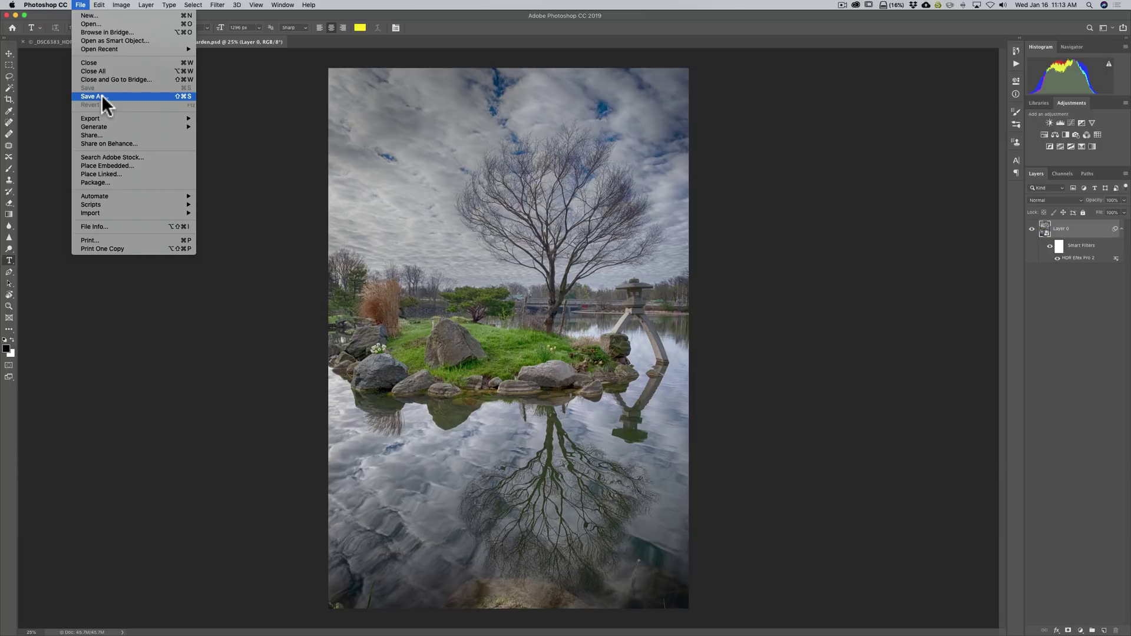
mouse_move(106, 119)
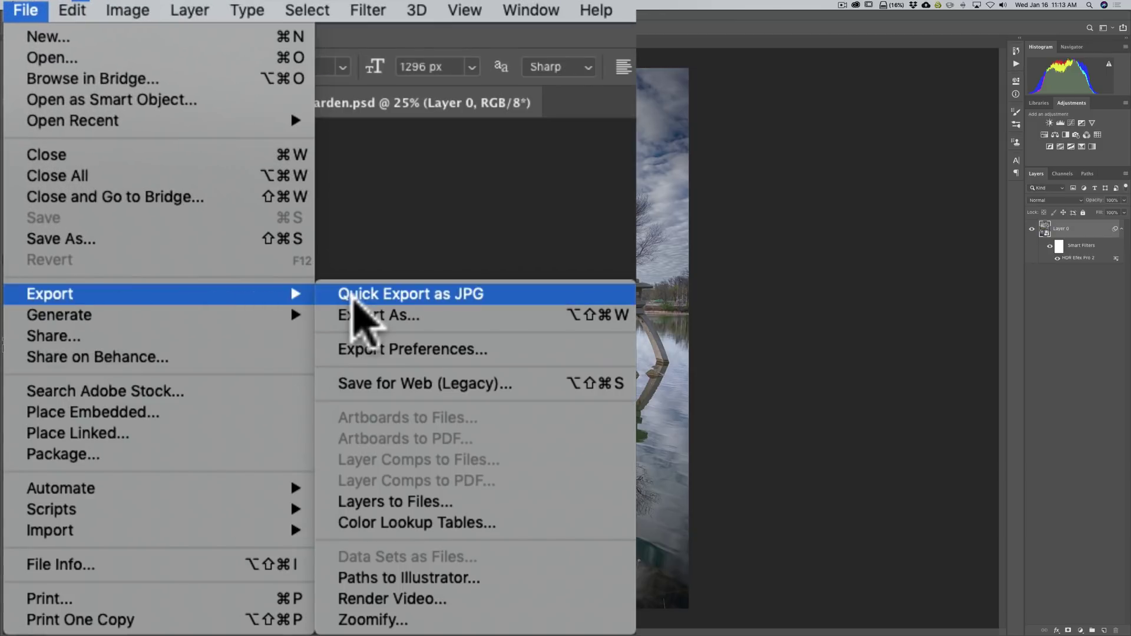
click(357, 315)
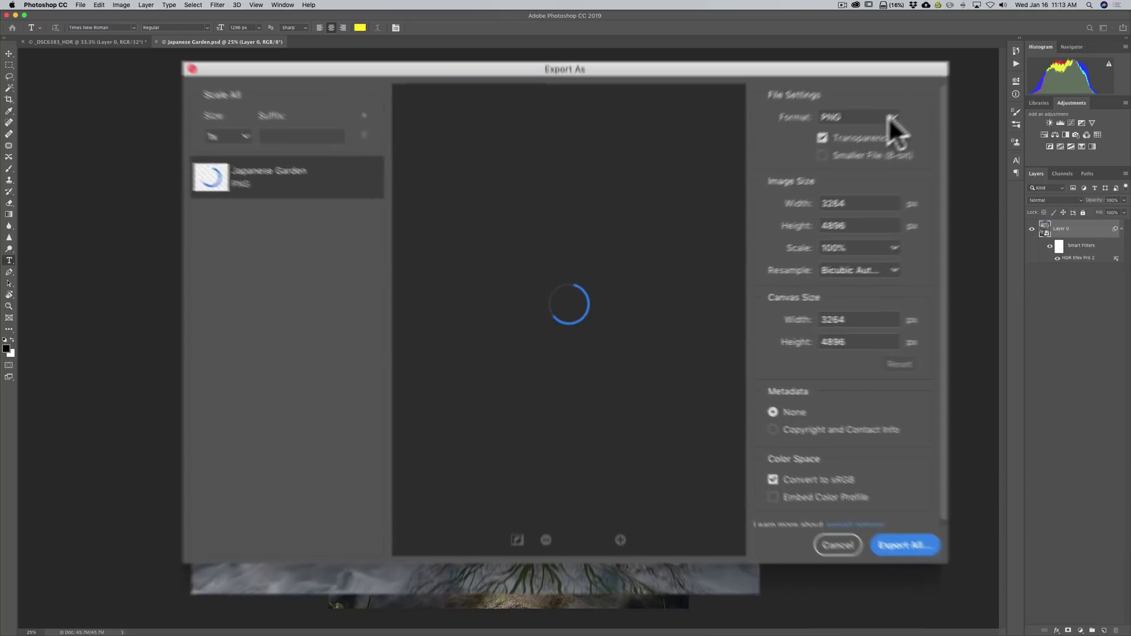
click(770, 194)
click(843, 150)
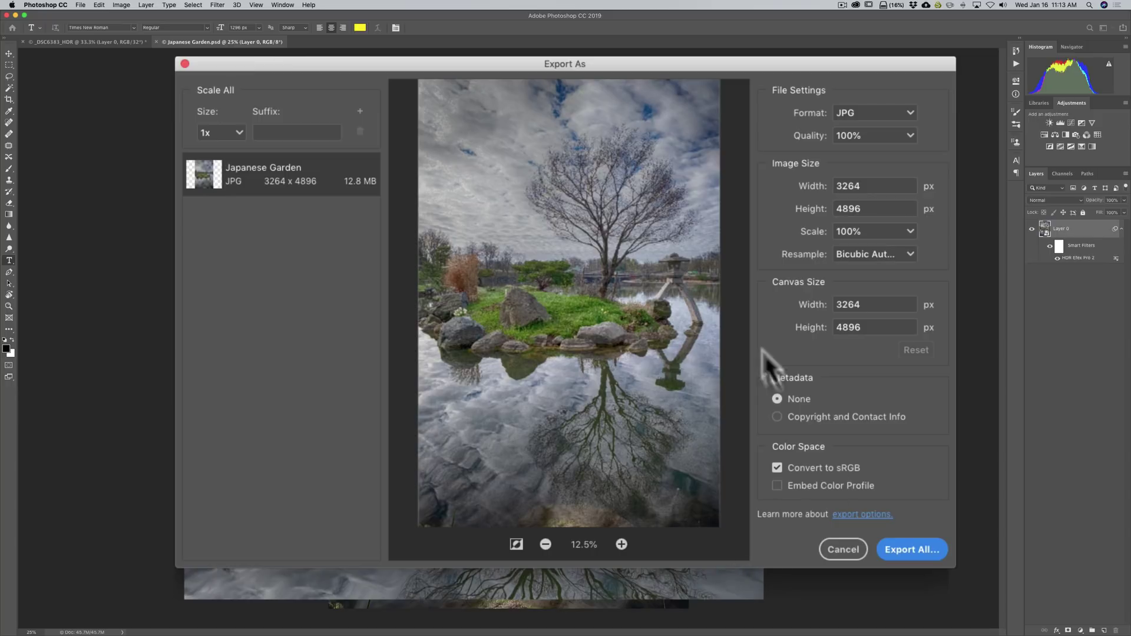
click(907, 547)
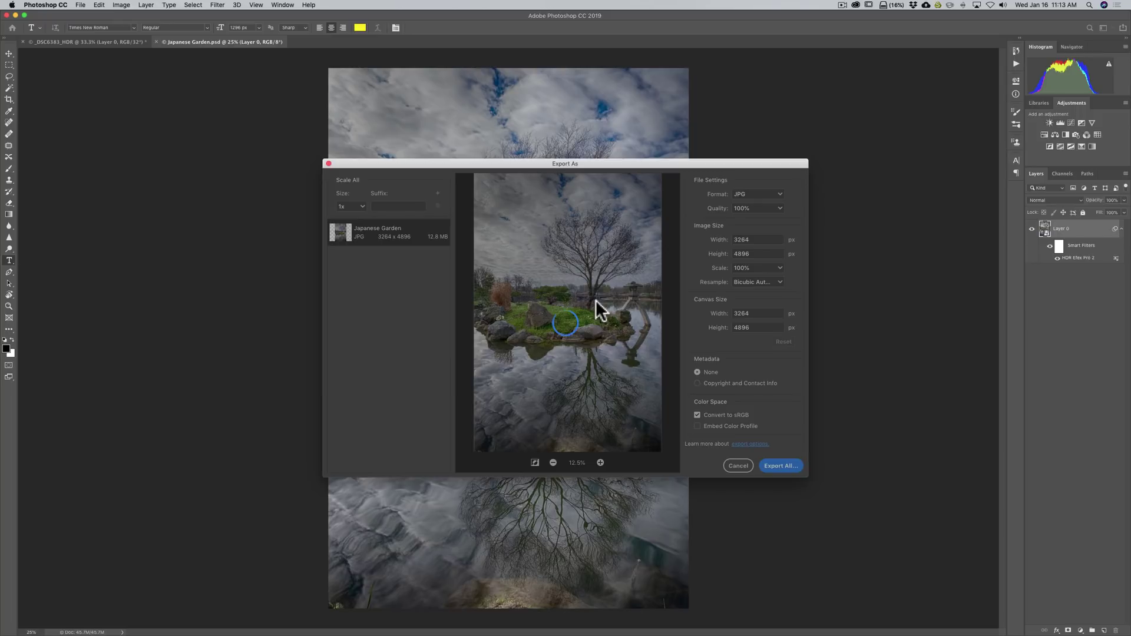
key(Escape)
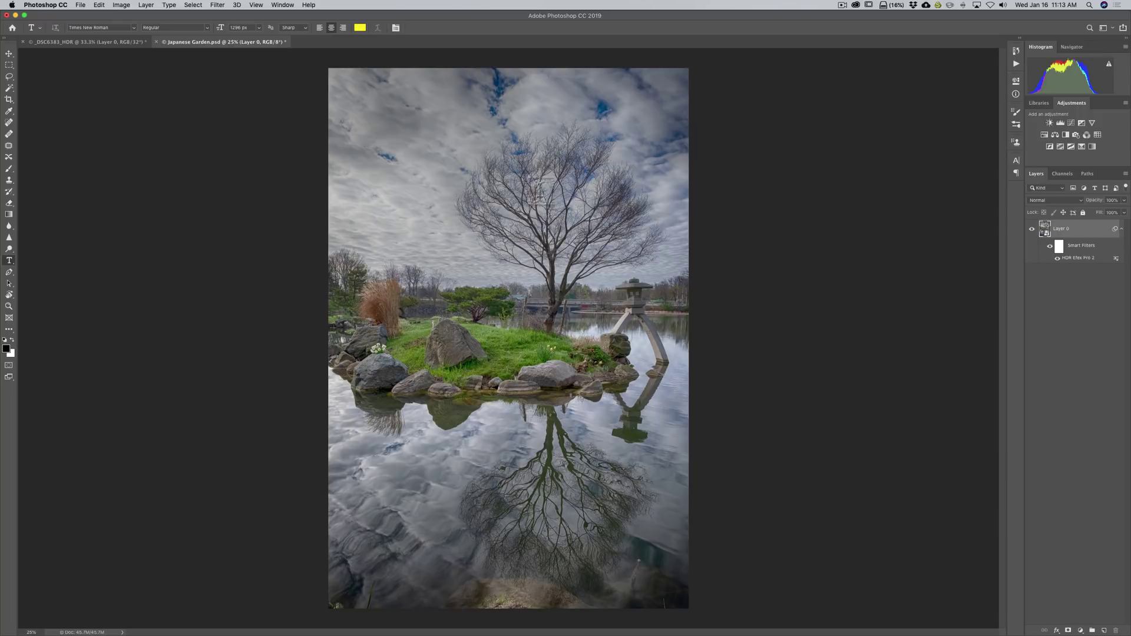